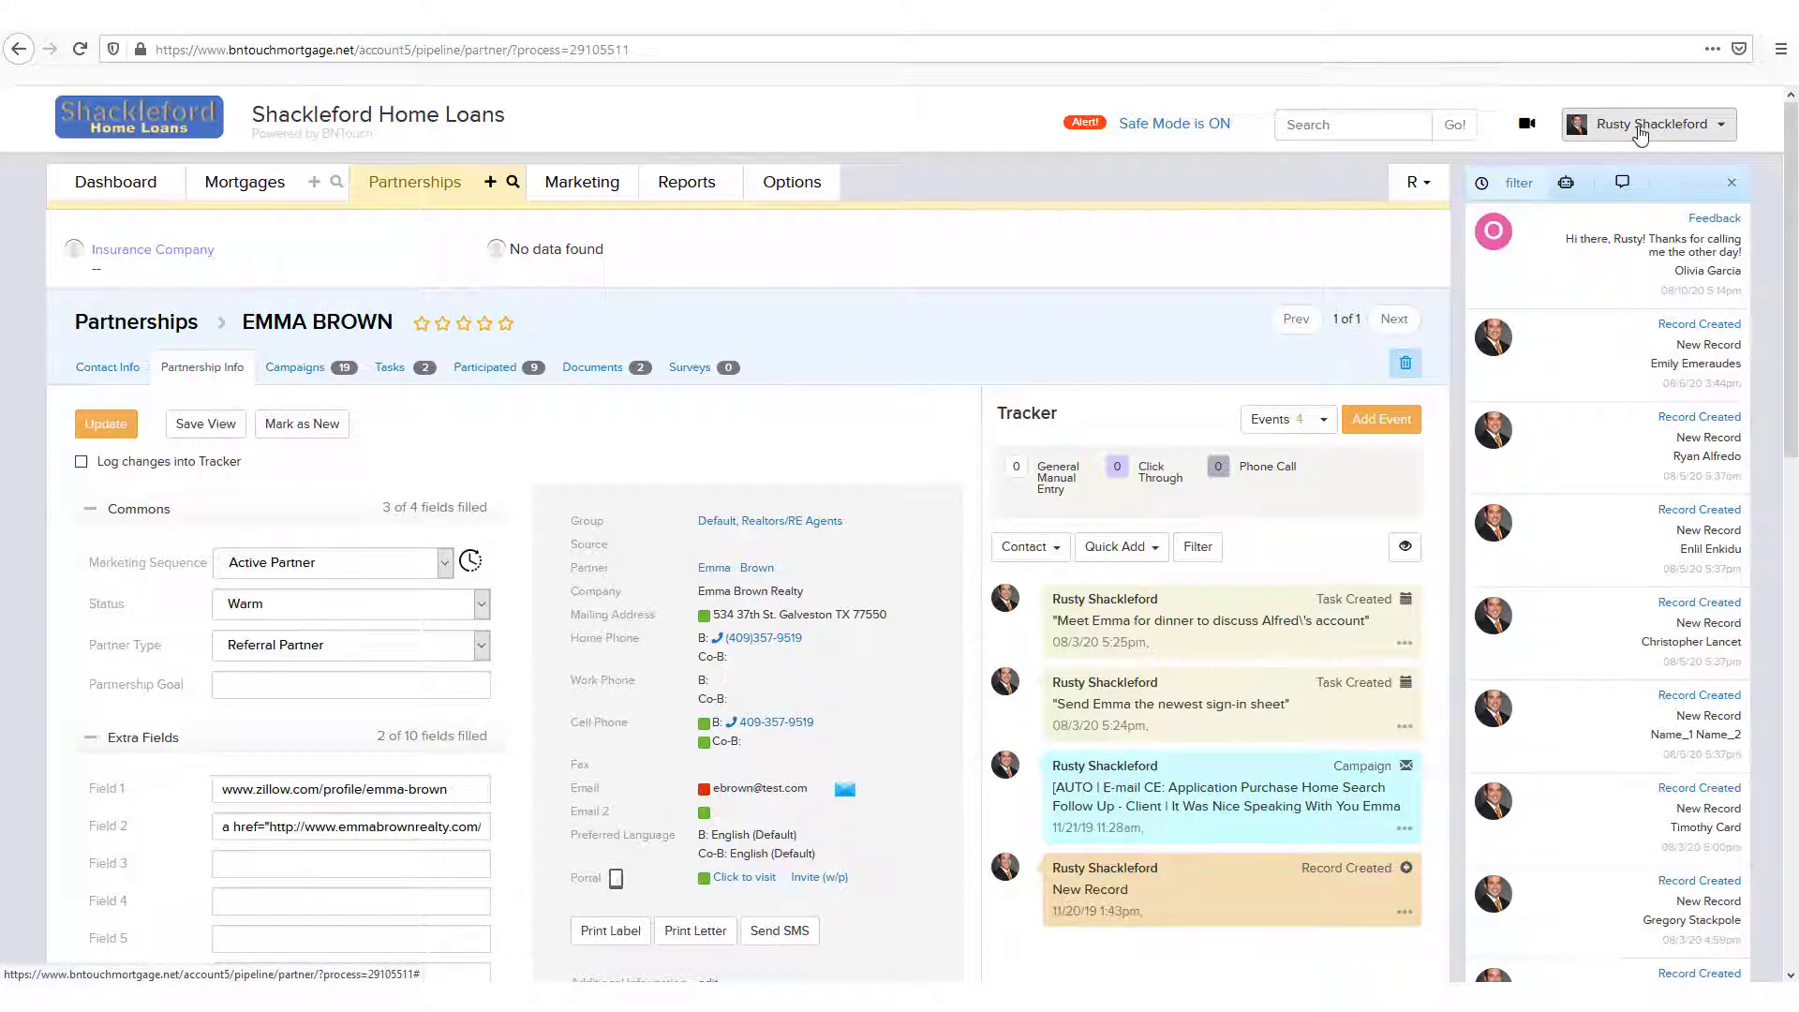
Open the Partner Portals preferences in the account administration and view the partner's portal site.
click(1639, 134)
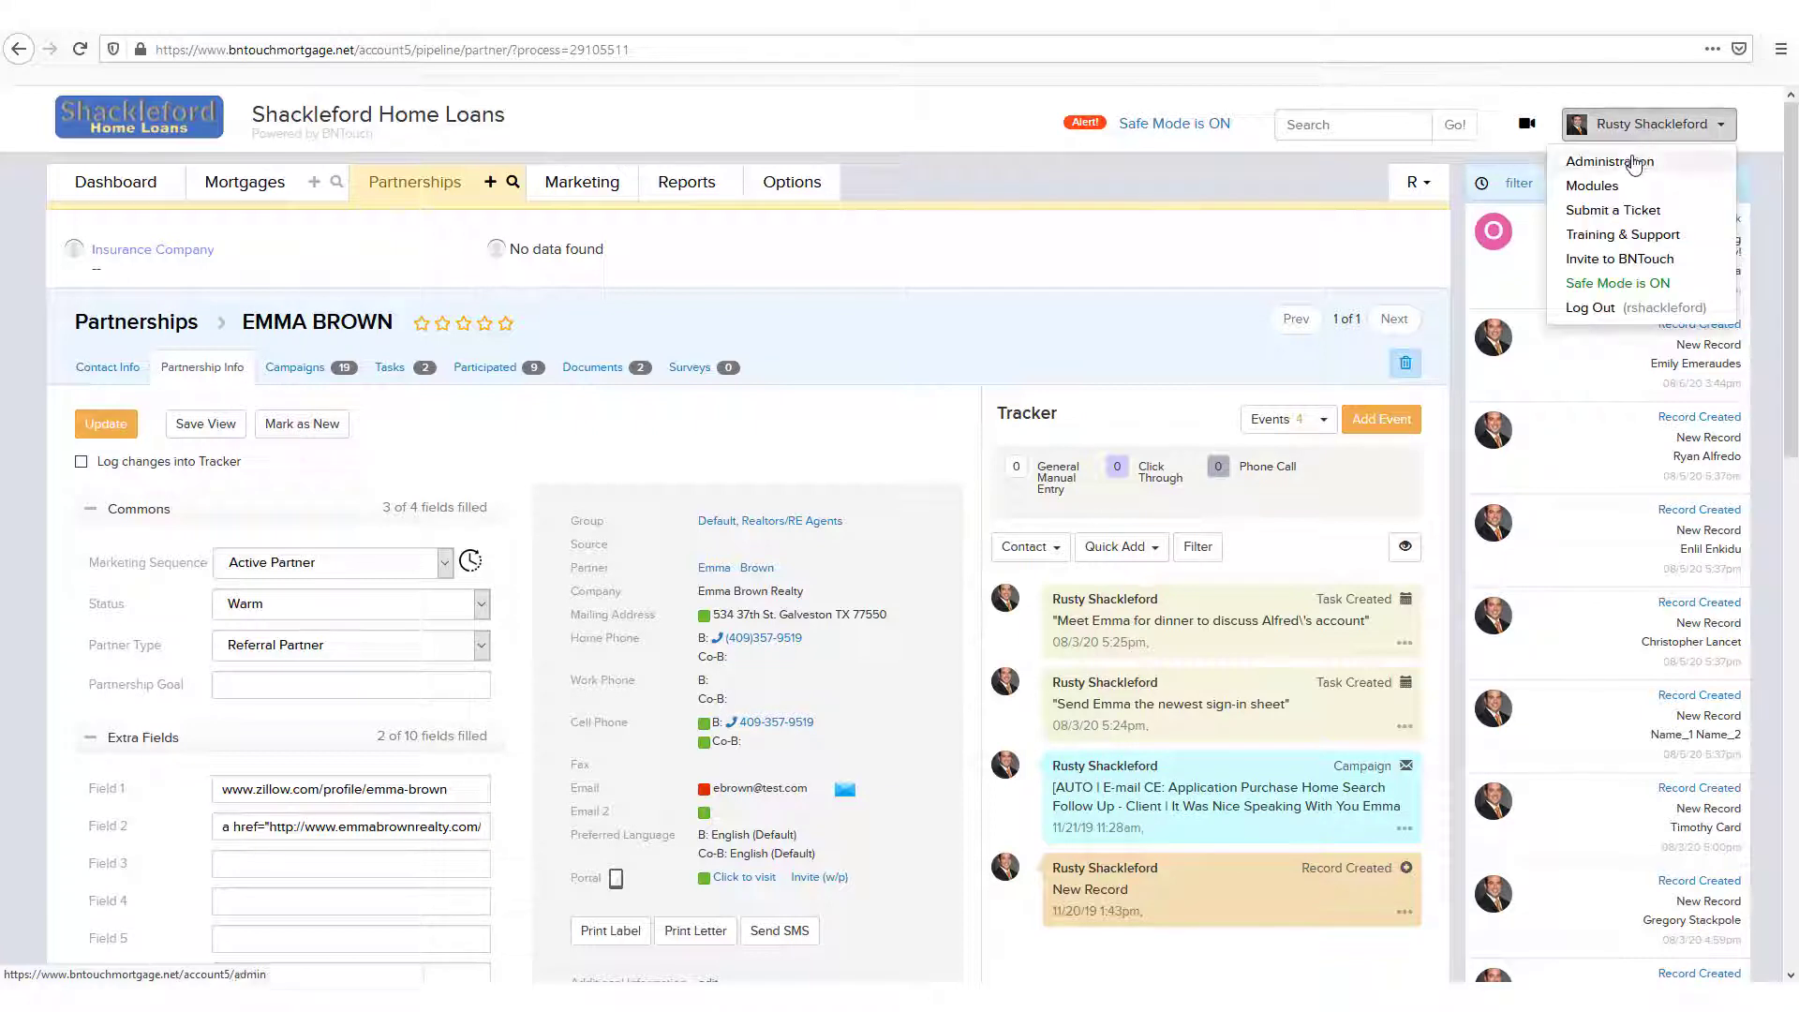
click(1624, 163)
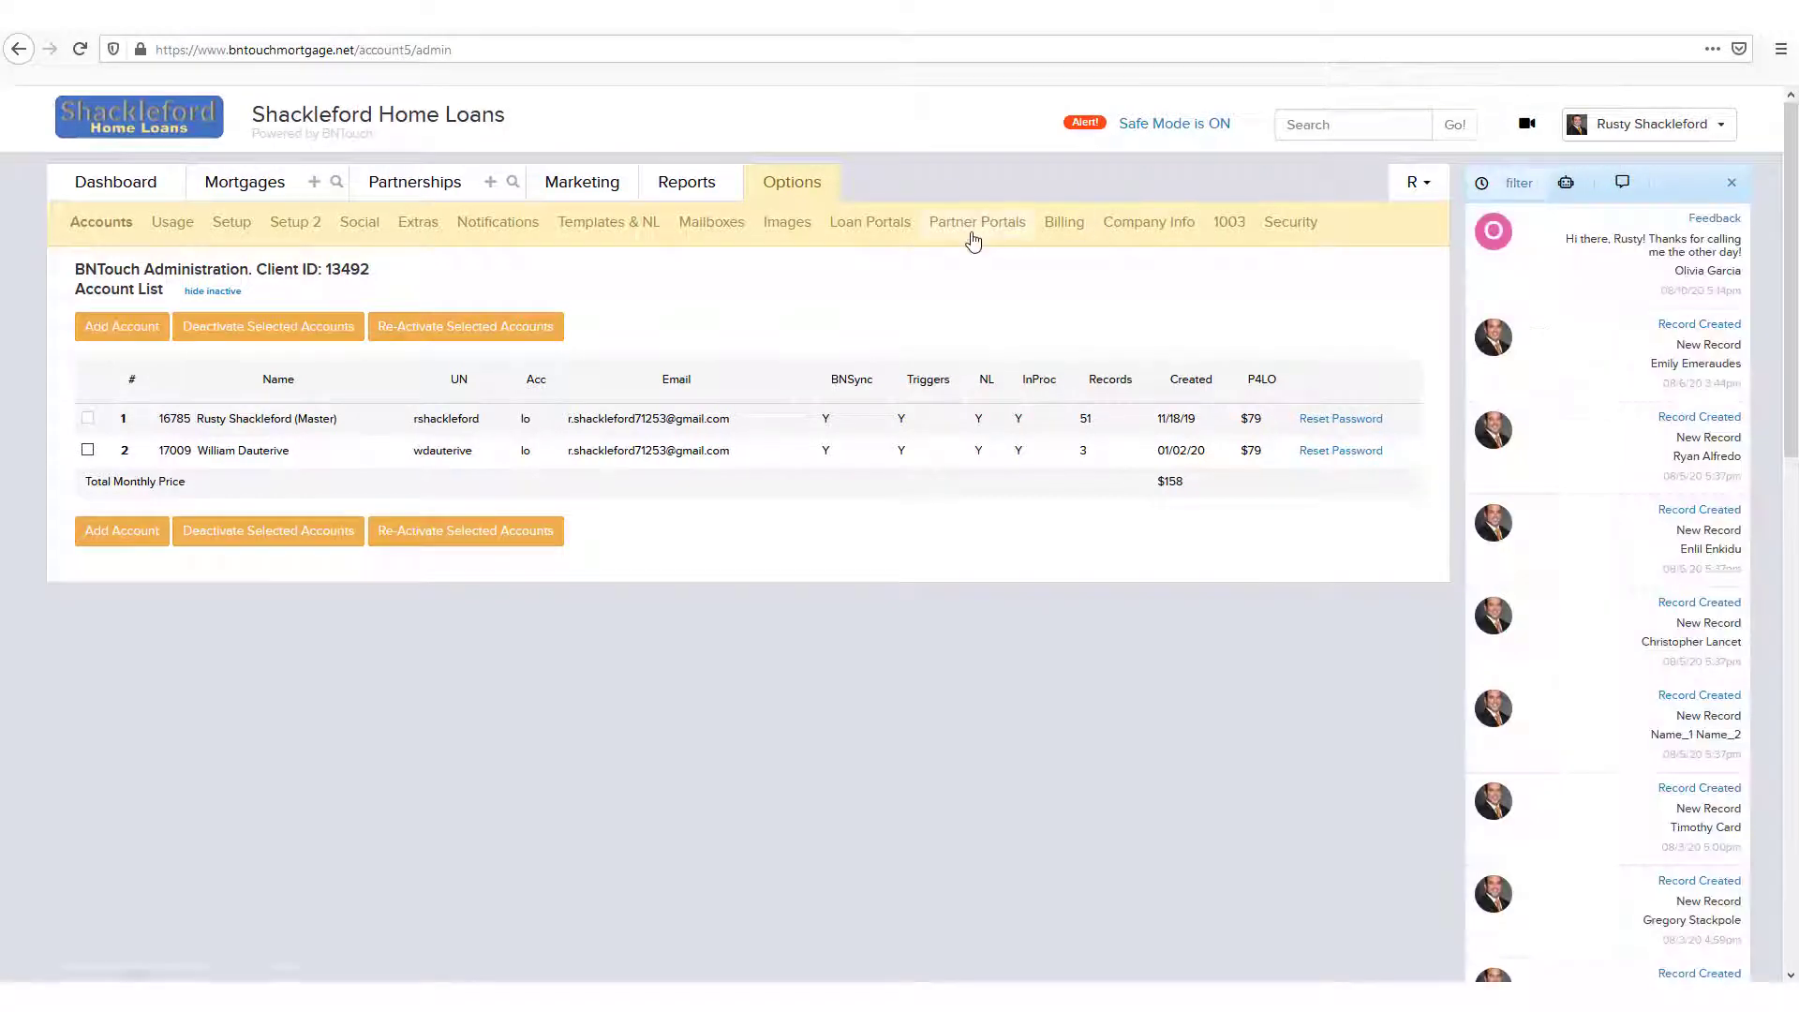
click(975, 241)
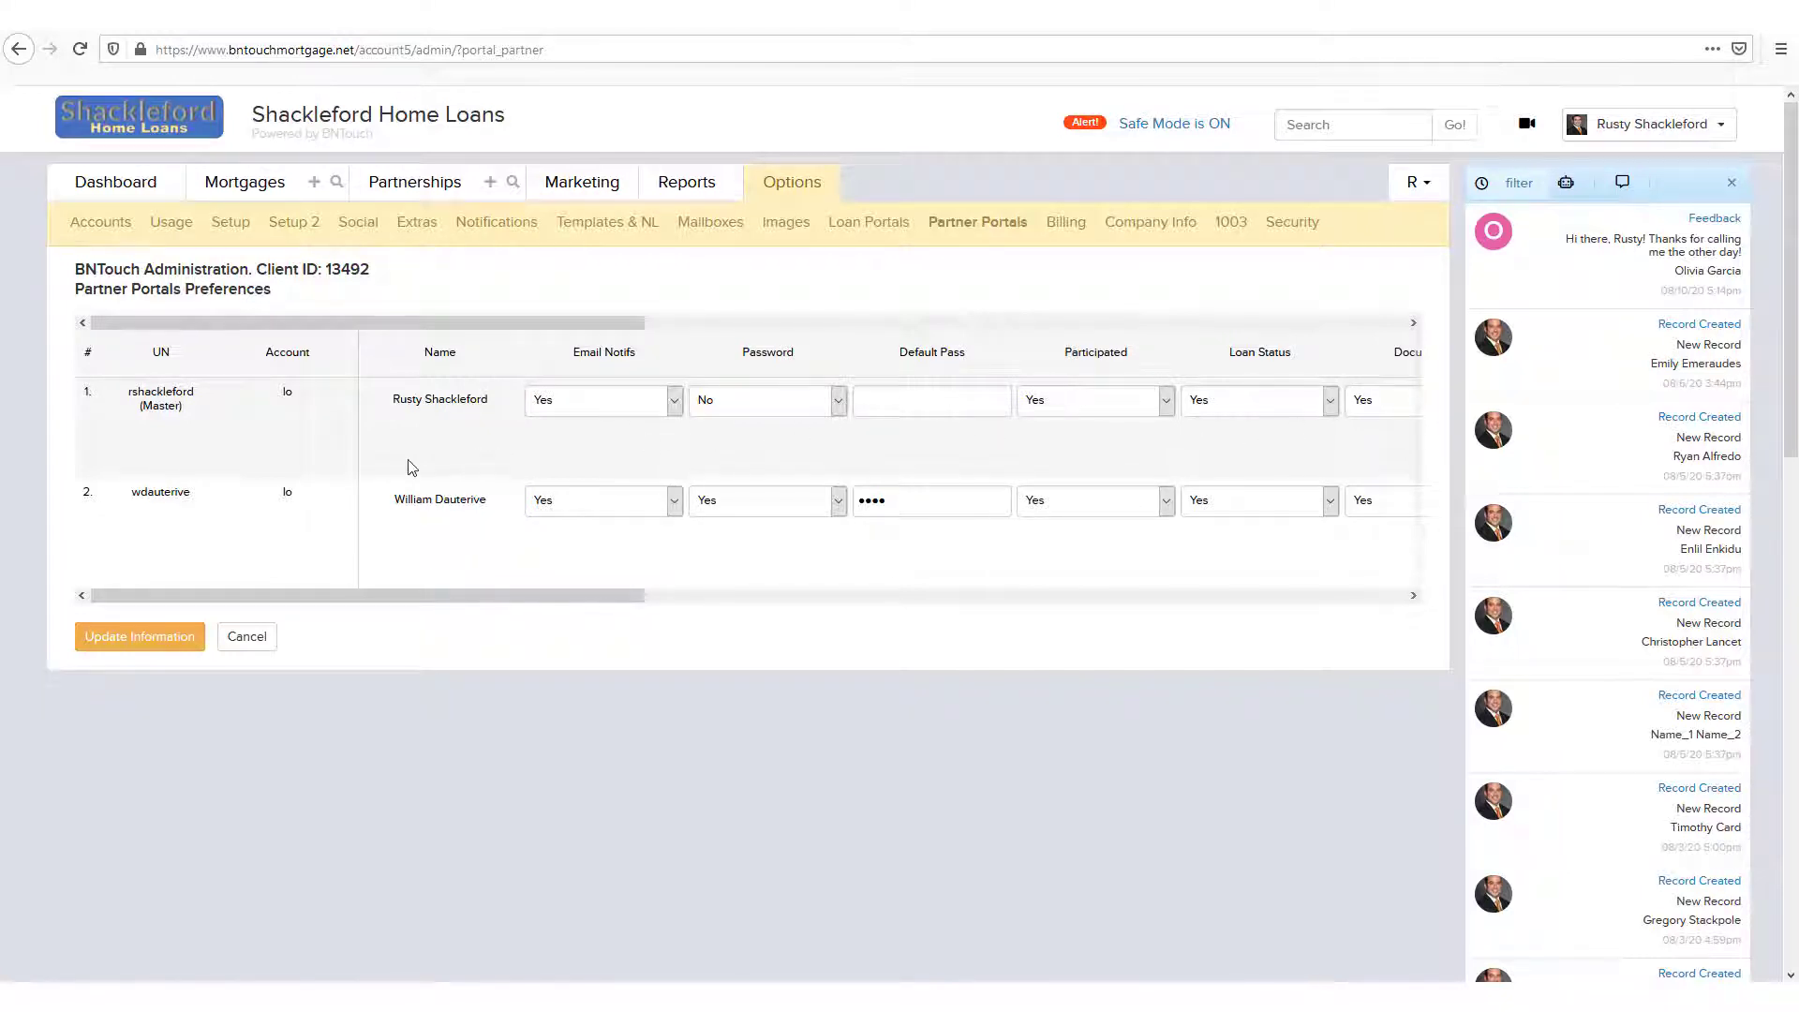
click(306, 30)
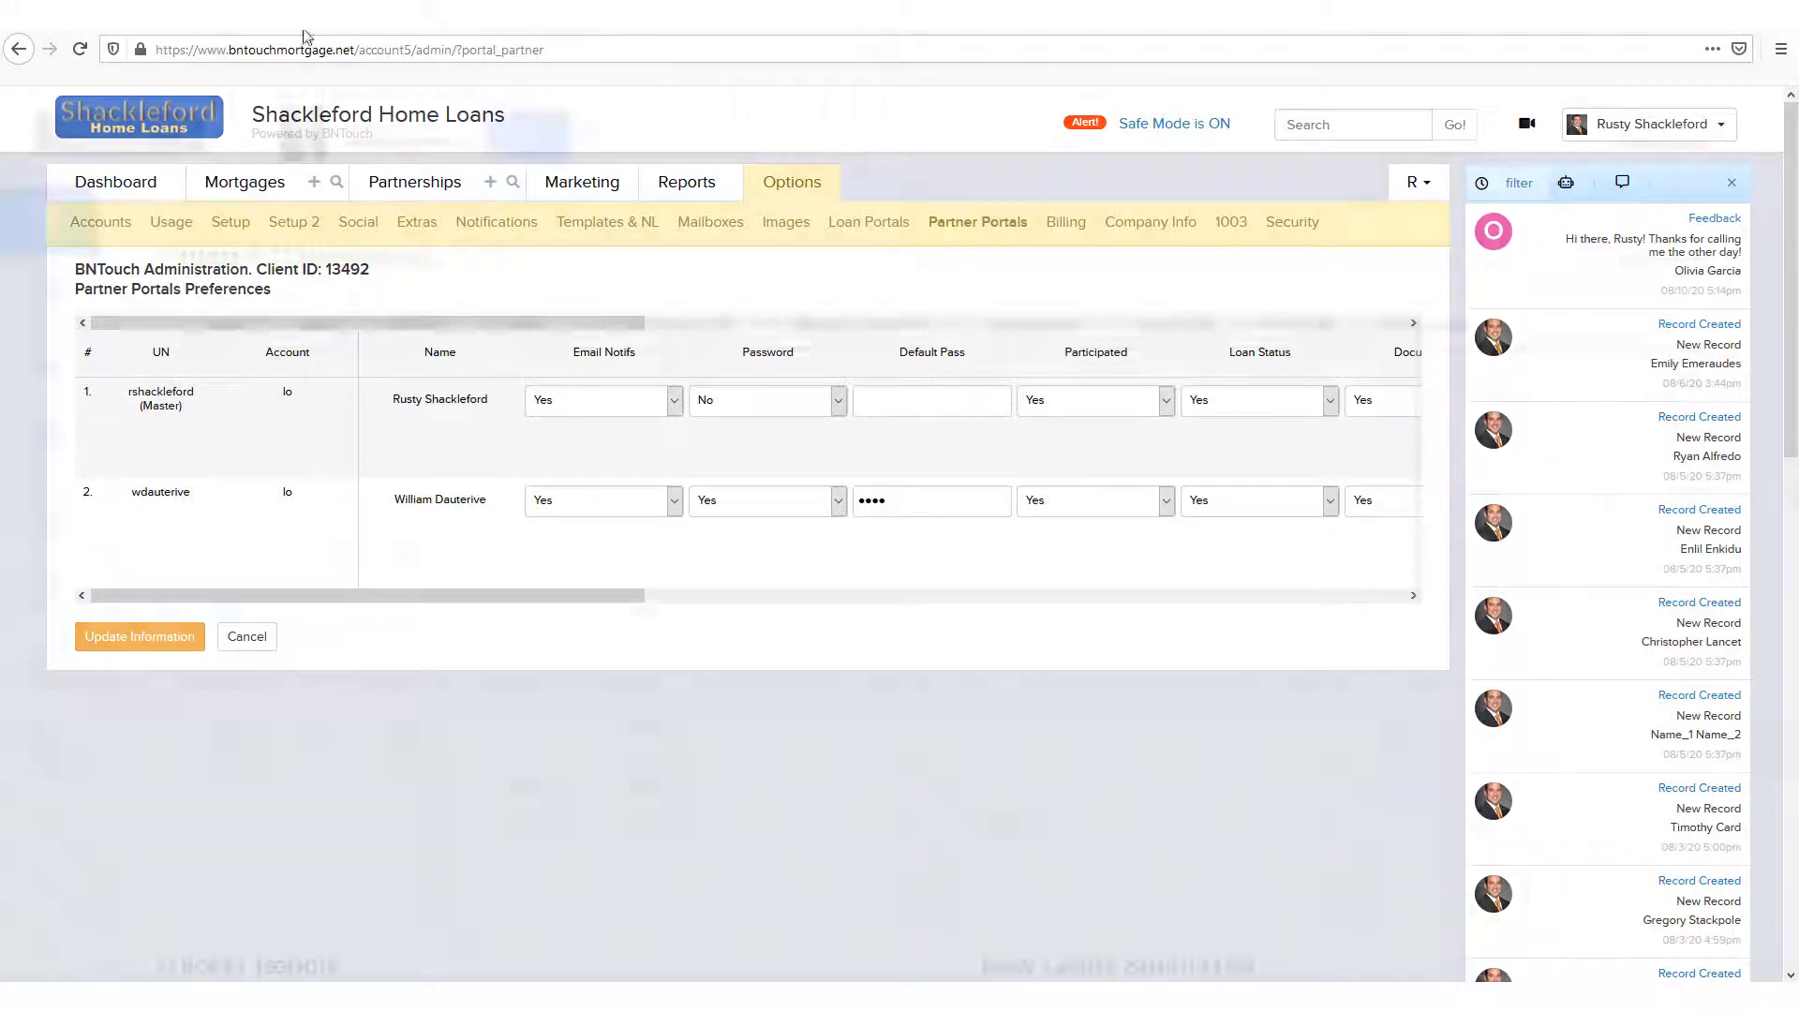
mouse_move(48, 241)
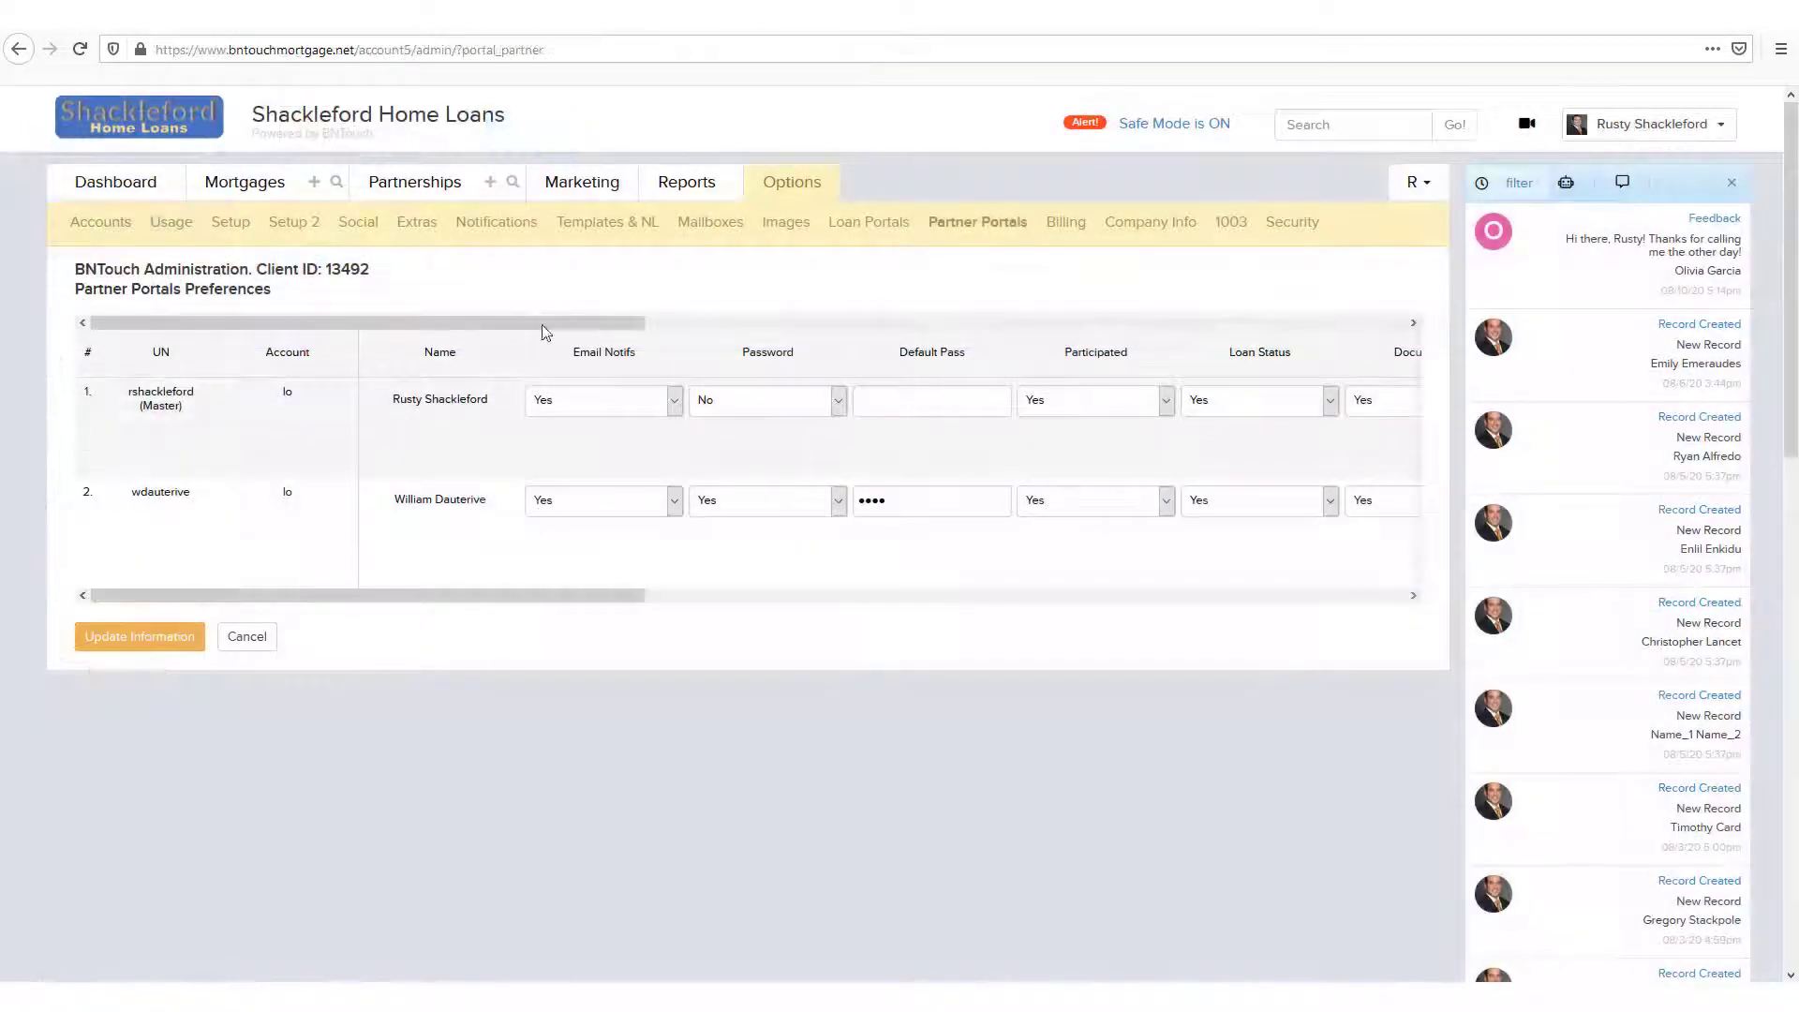
Review the master account's Email Notifs choices and the second account's Password and Default Pass settings.
click(653, 410)
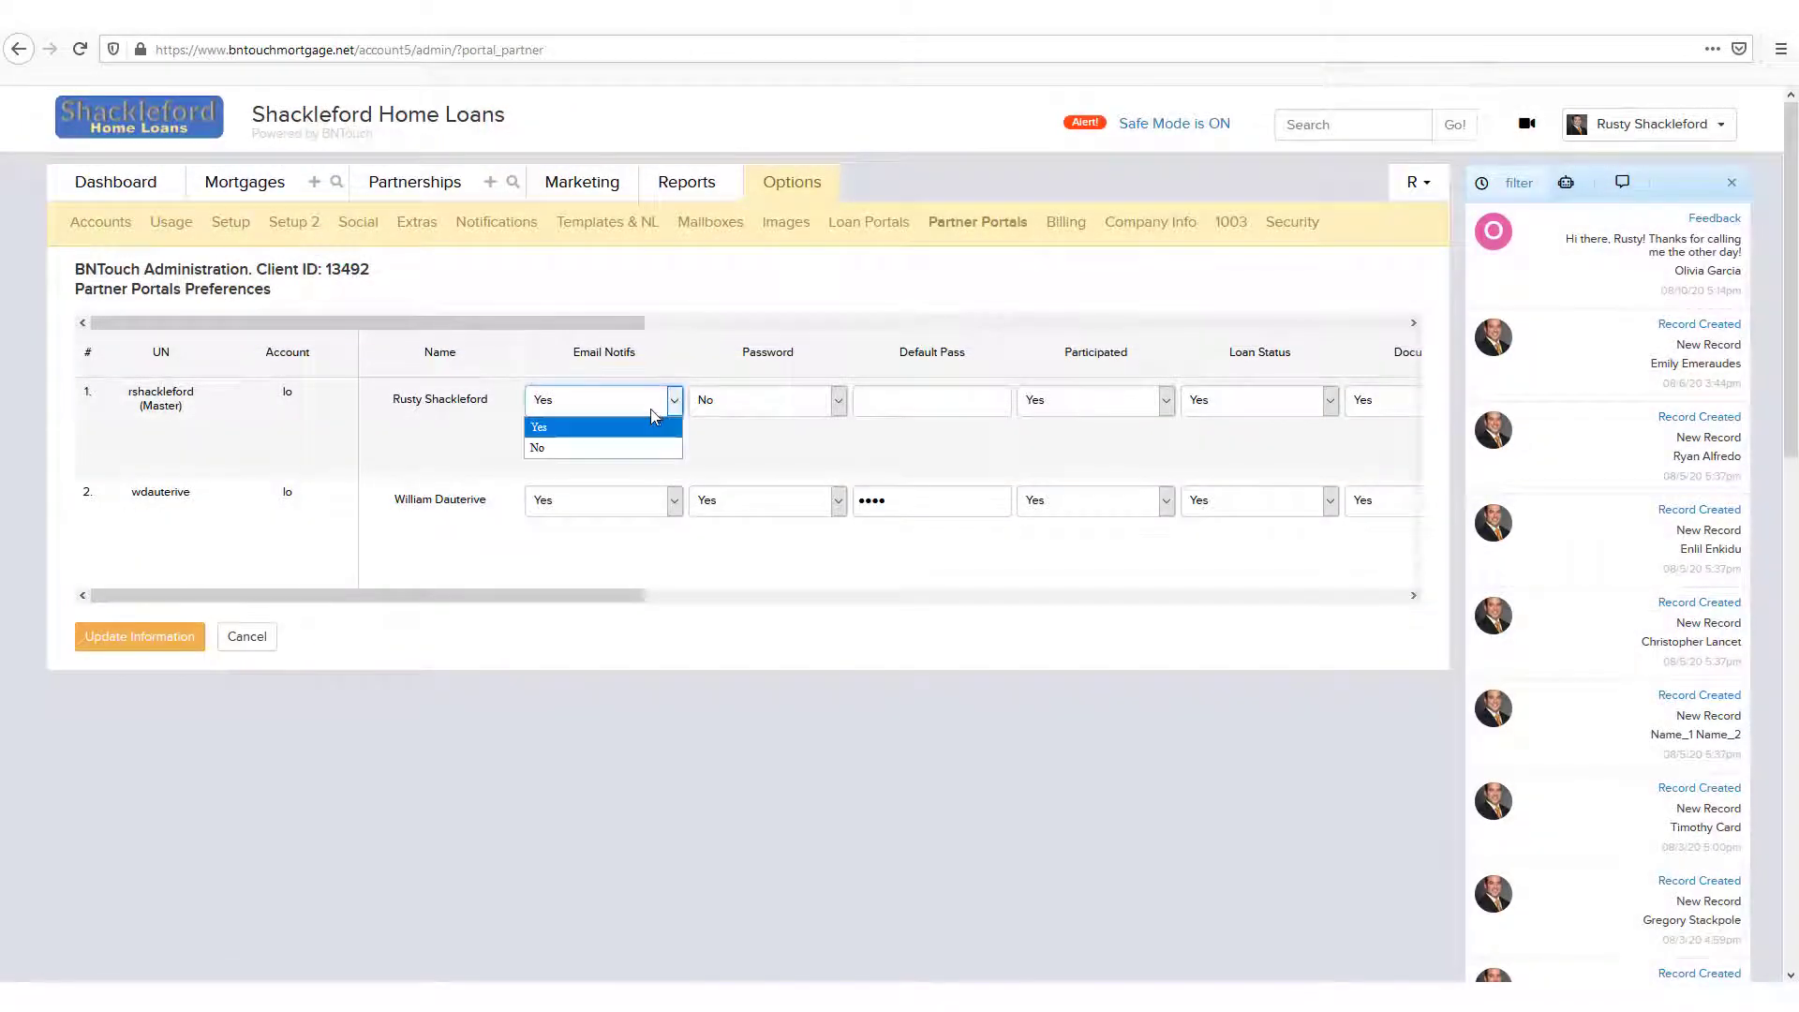
click(596, 429)
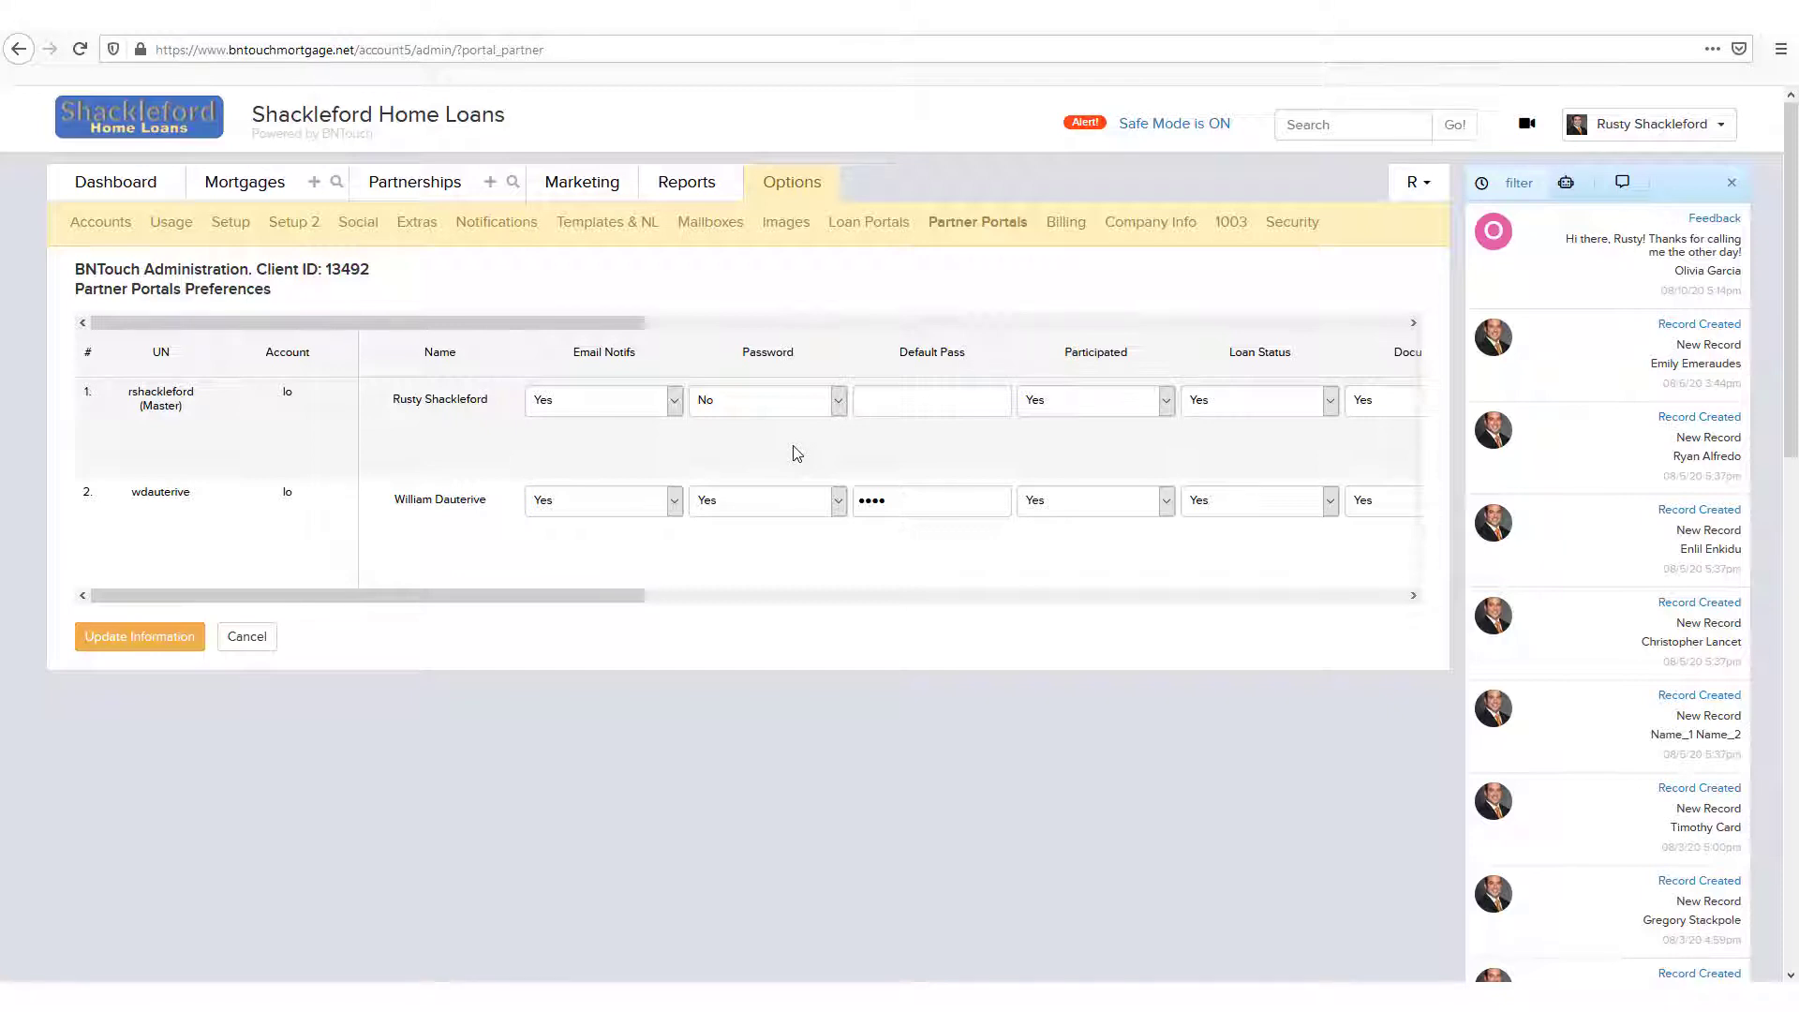
click(745, 514)
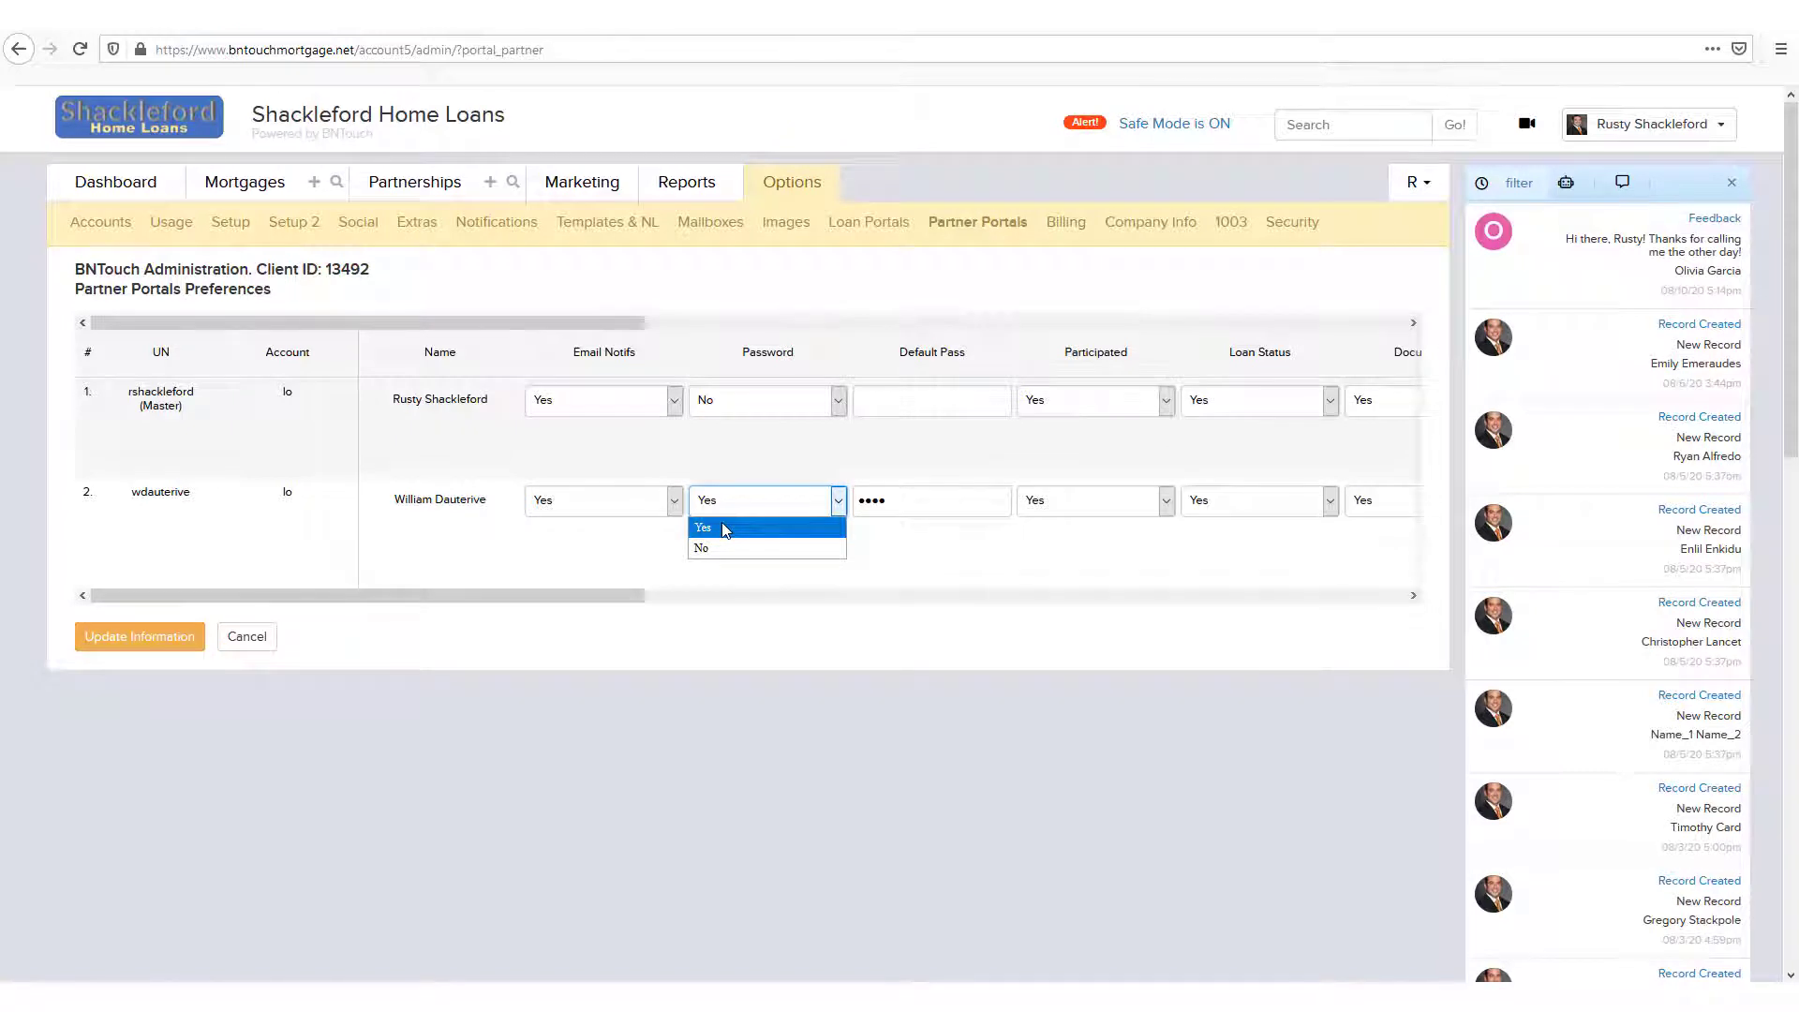
click(724, 529)
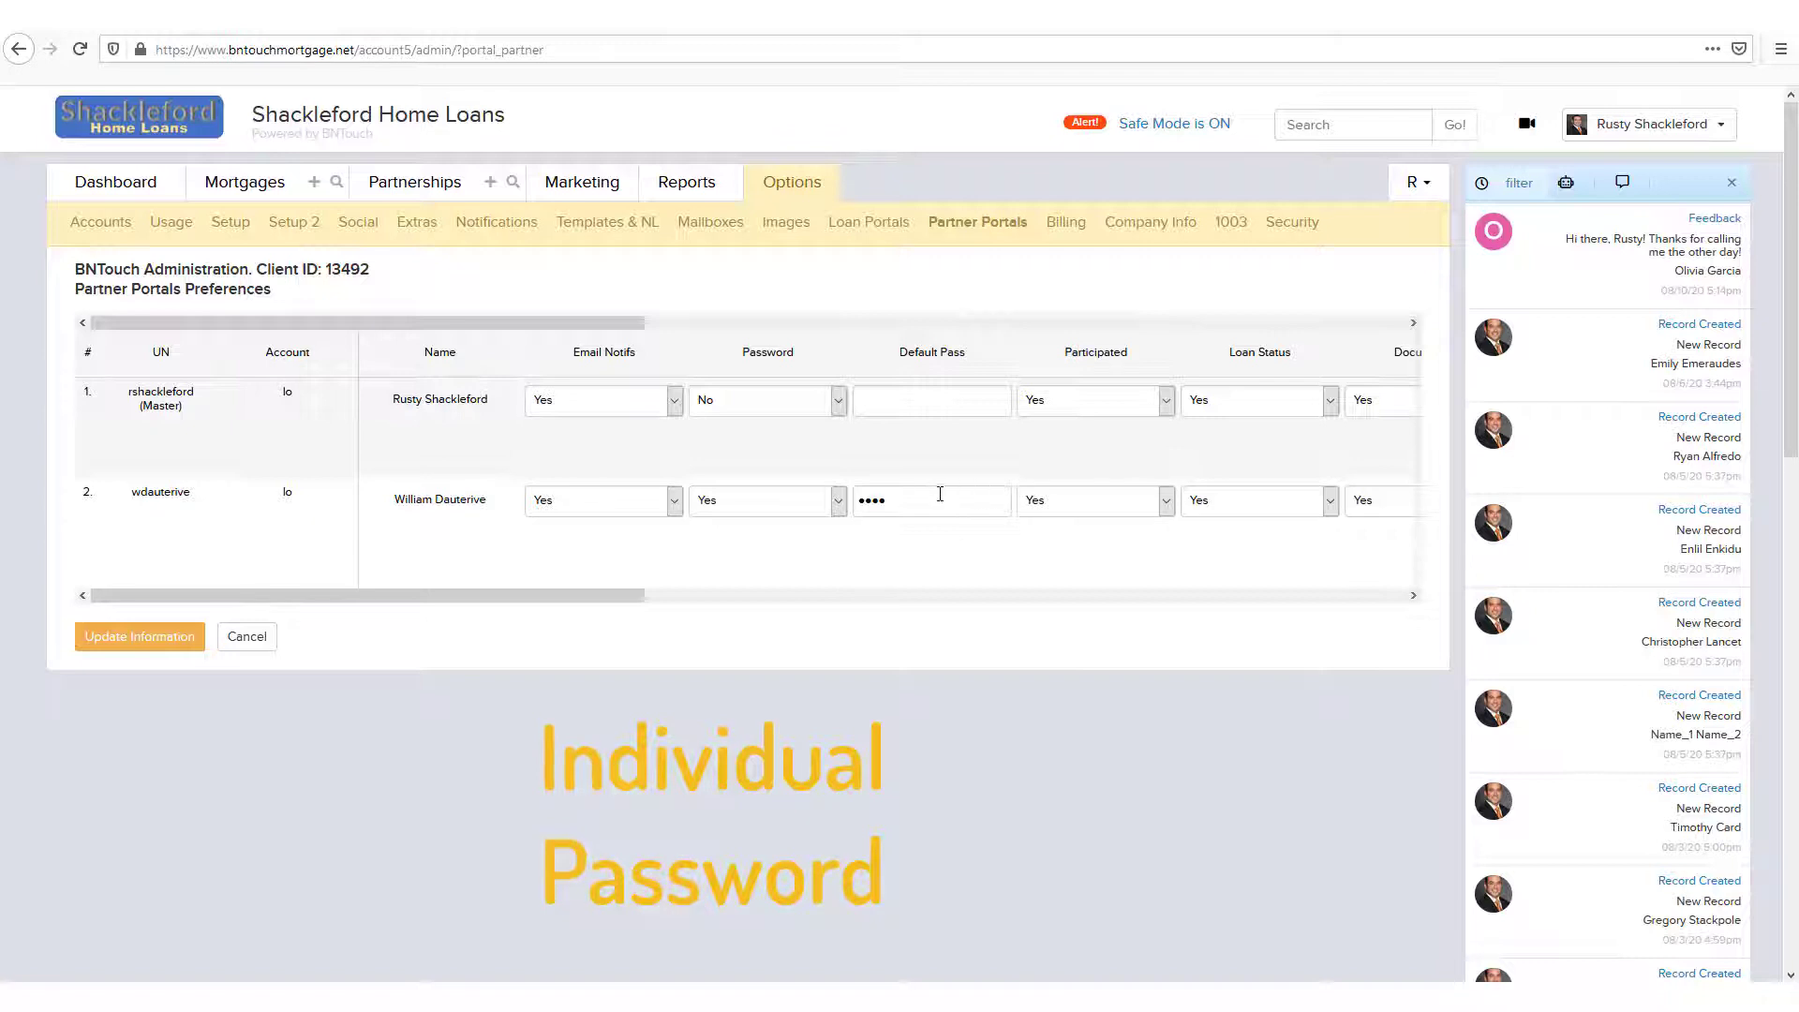
drag(940, 493, 860, 504)
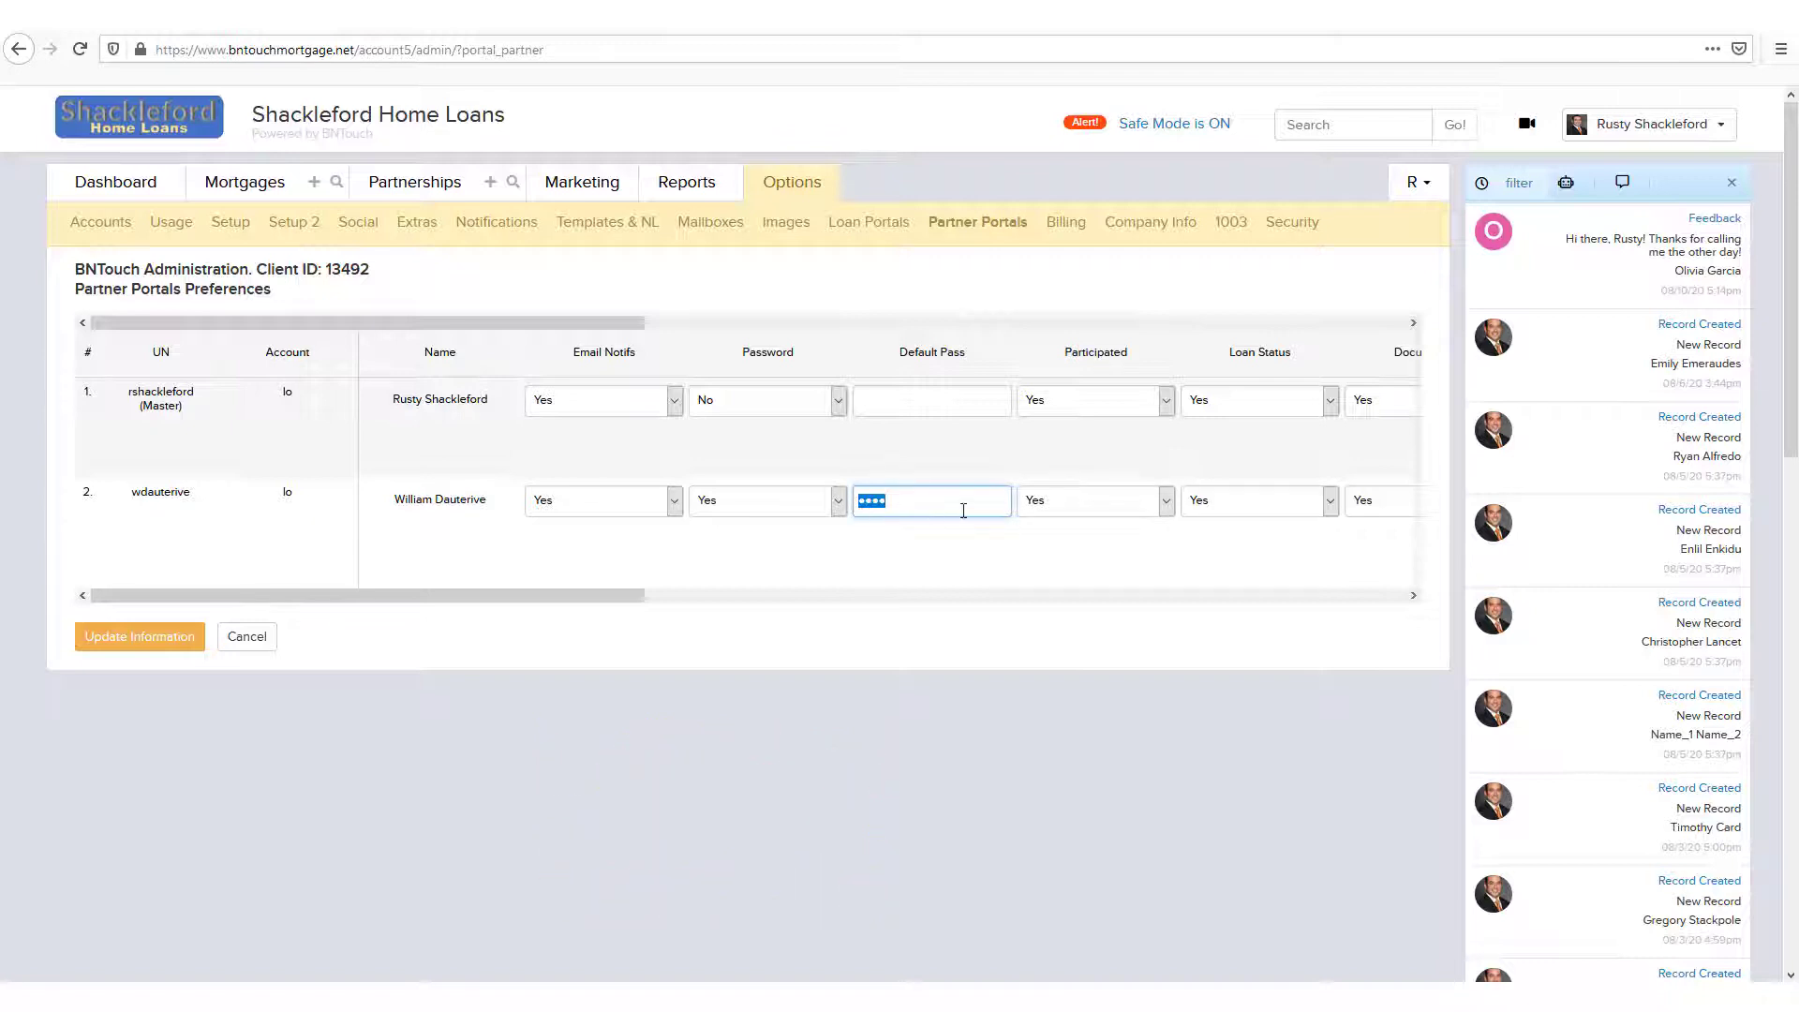
click(952, 557)
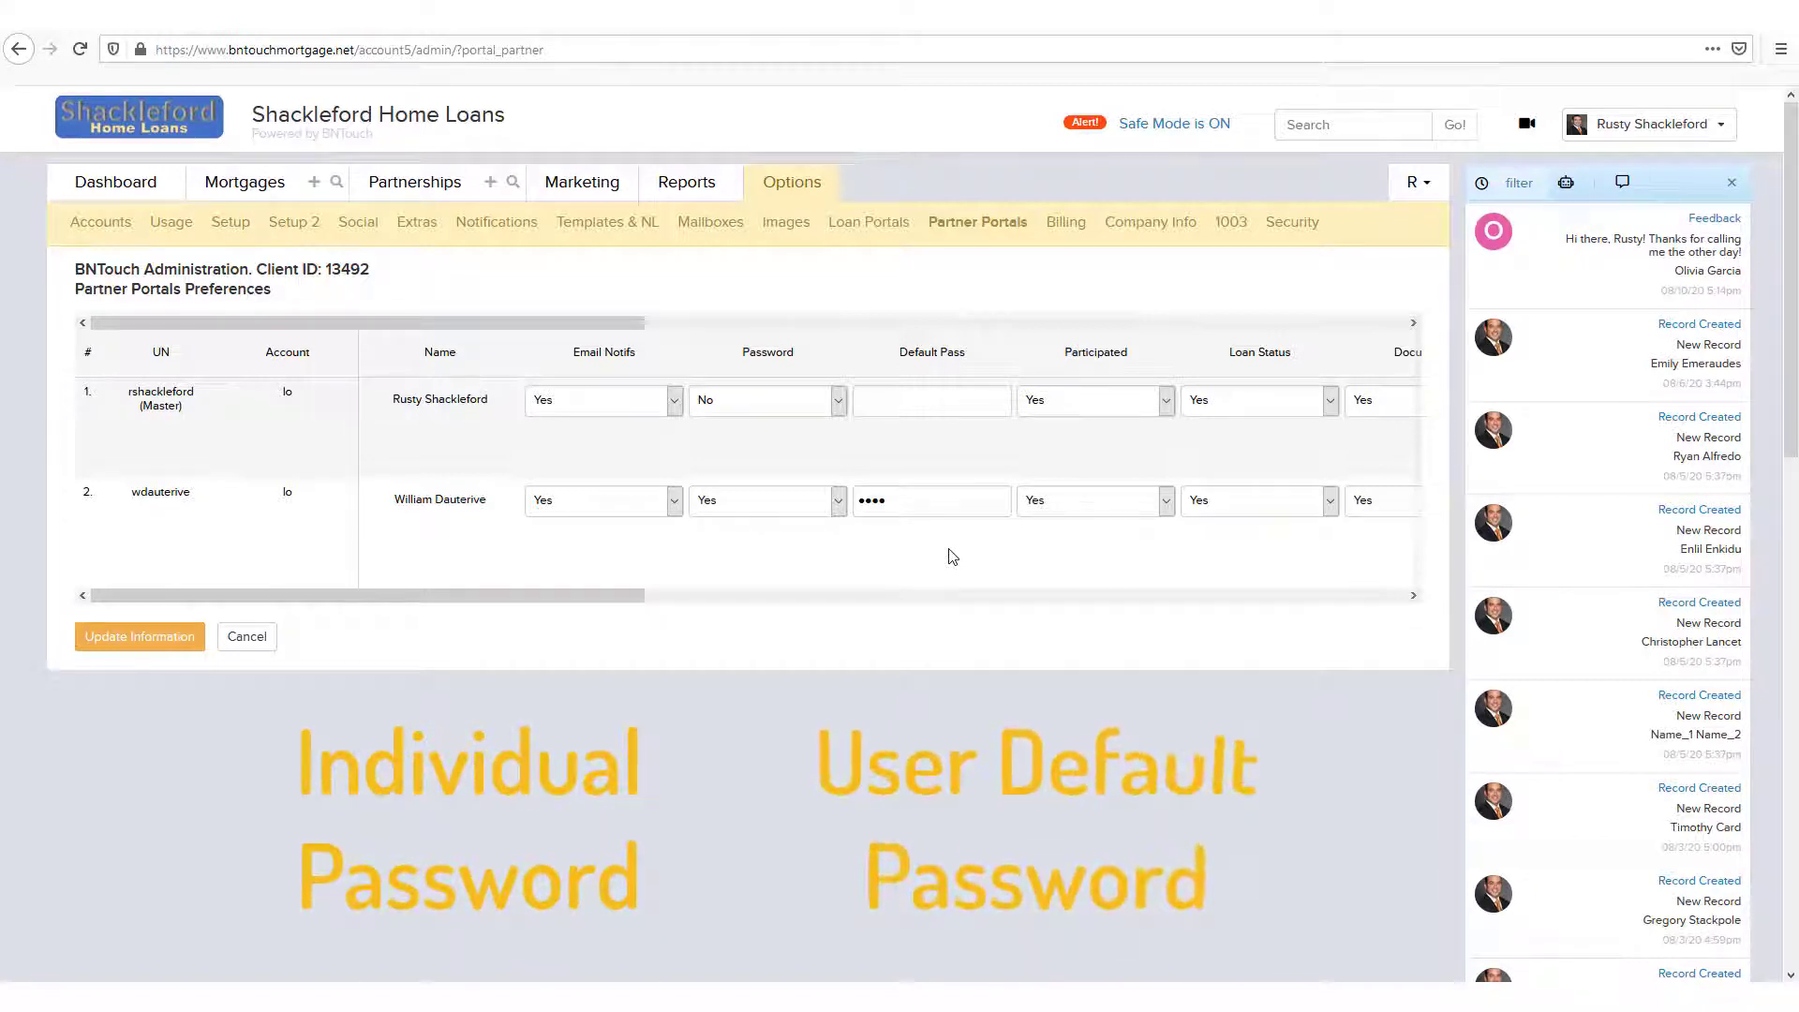
Review the master account's Participated and Loan Status choices against the portal's Updated Transactions list.
drag(621, 596, 941, 585)
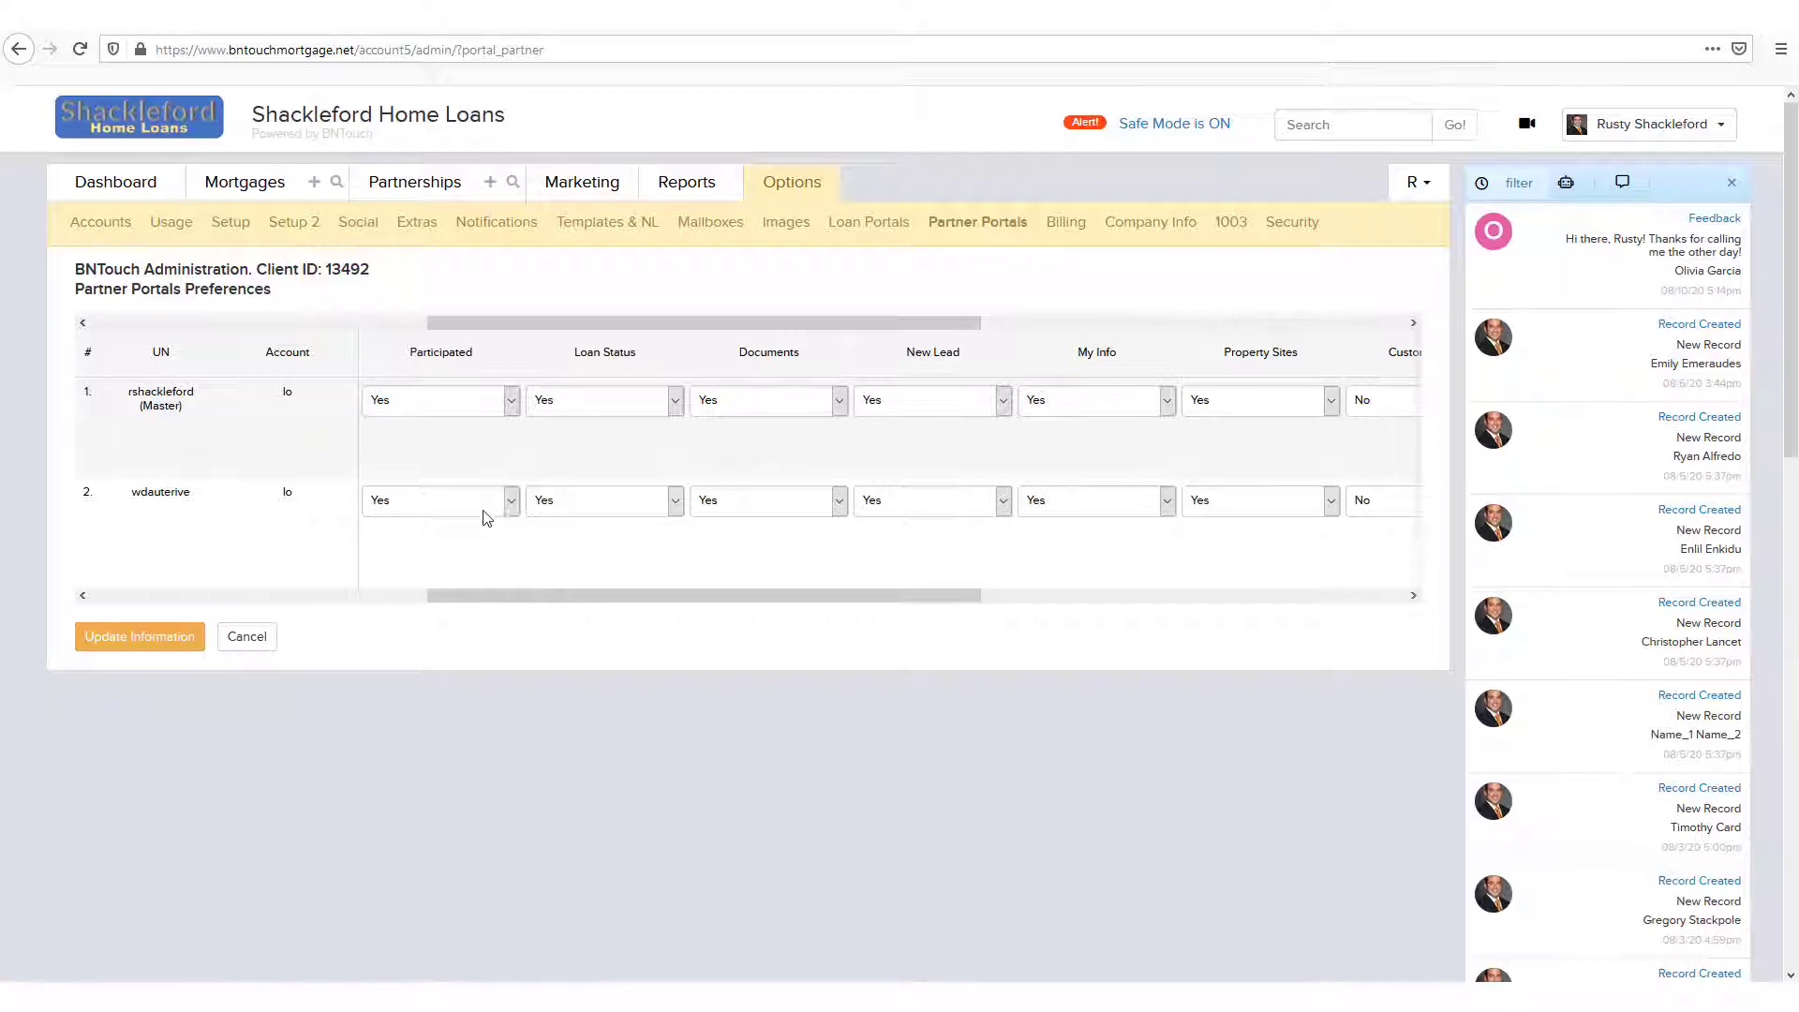
click(459, 401)
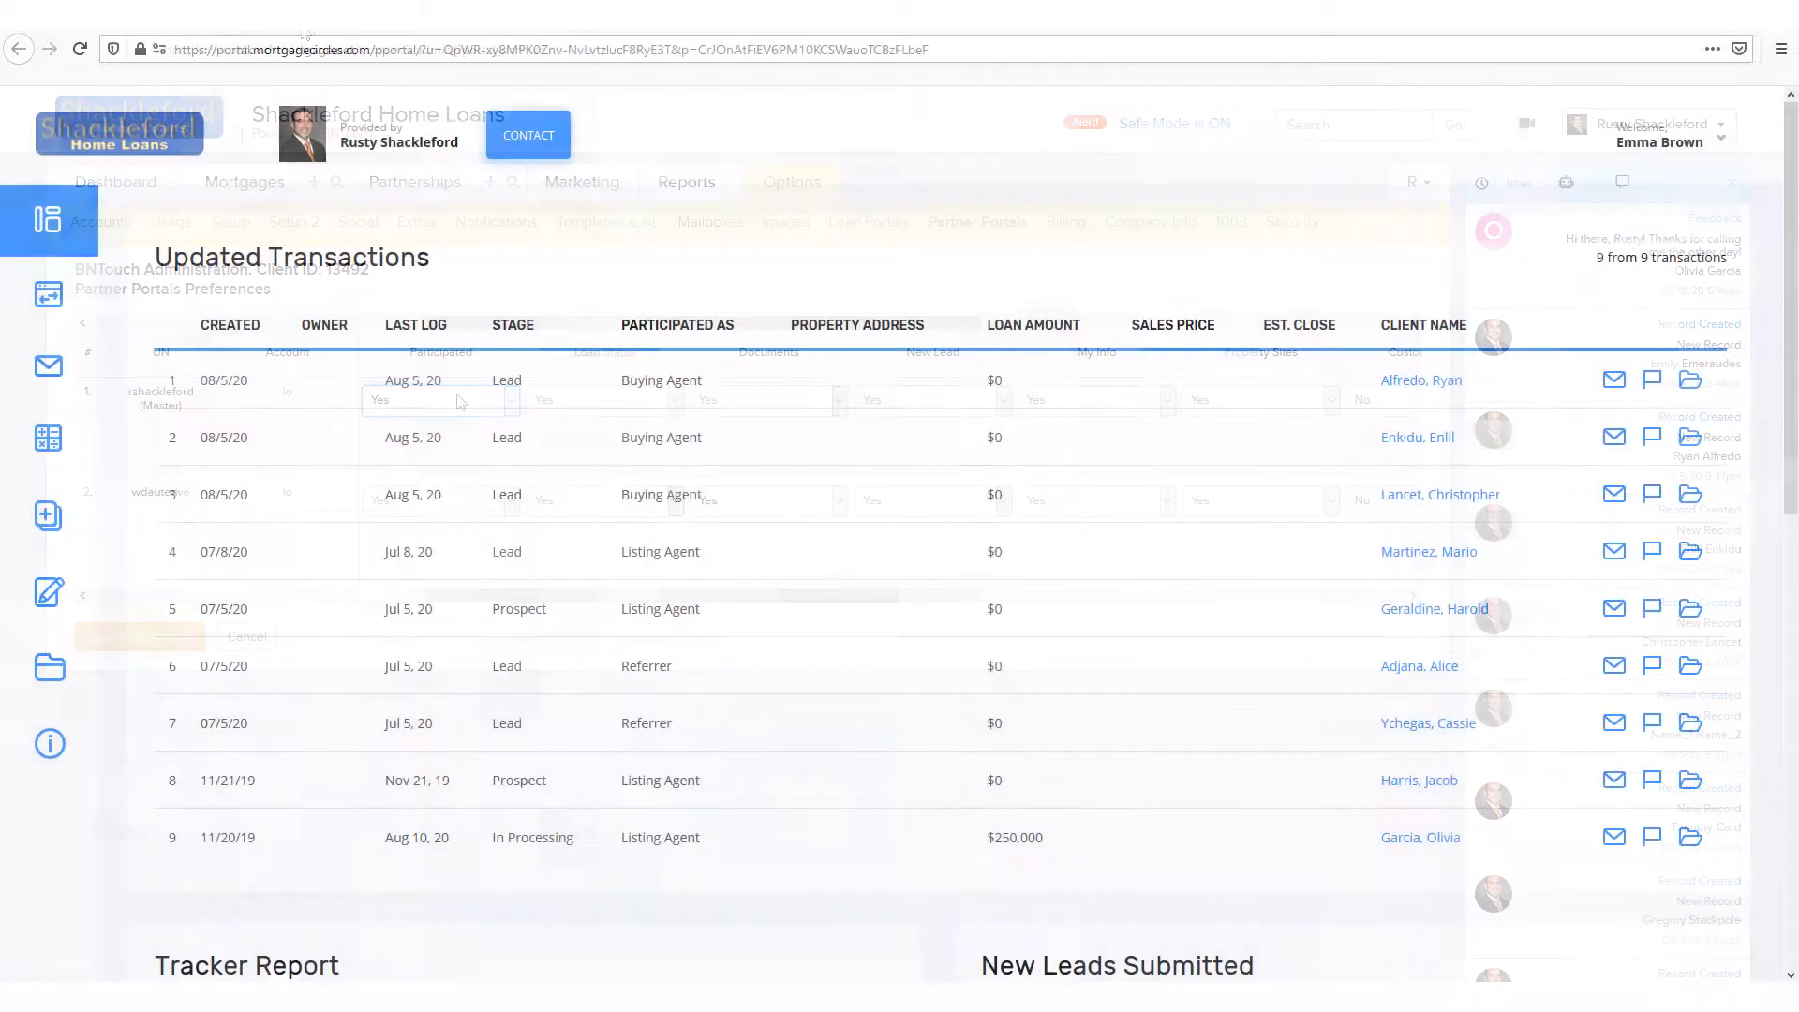
mouse_move(191, 321)
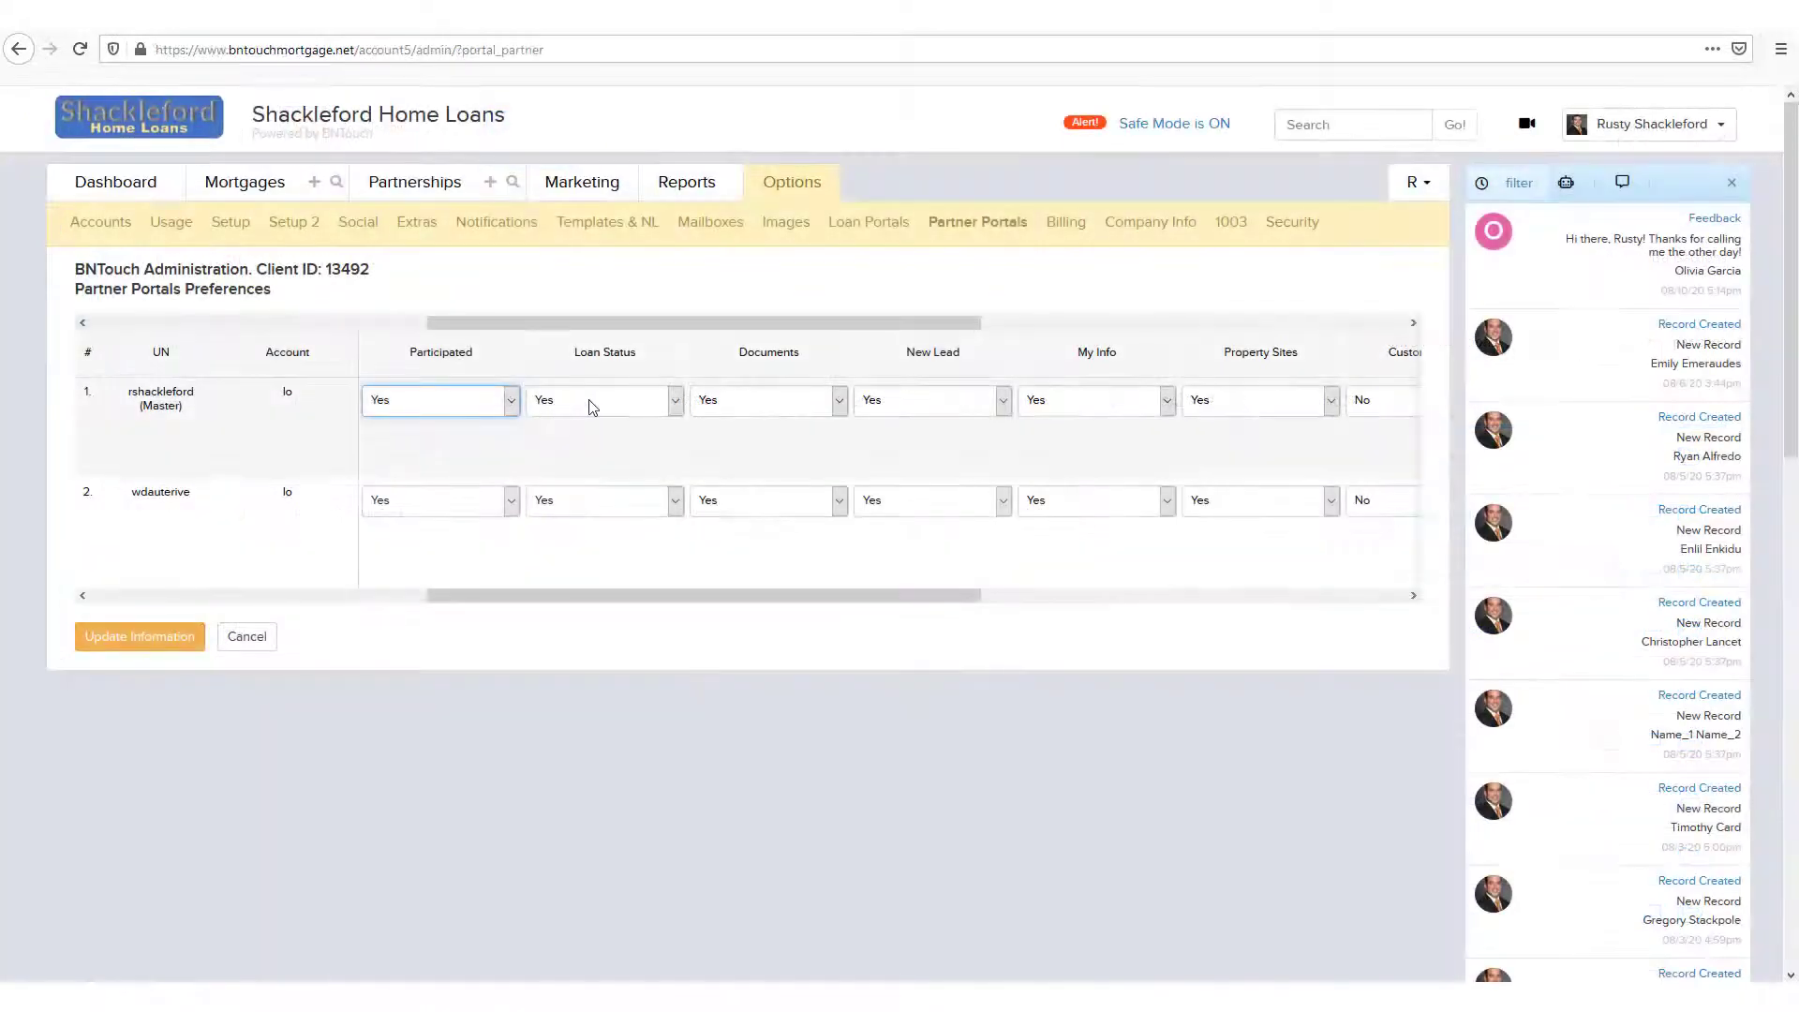
click(590, 401)
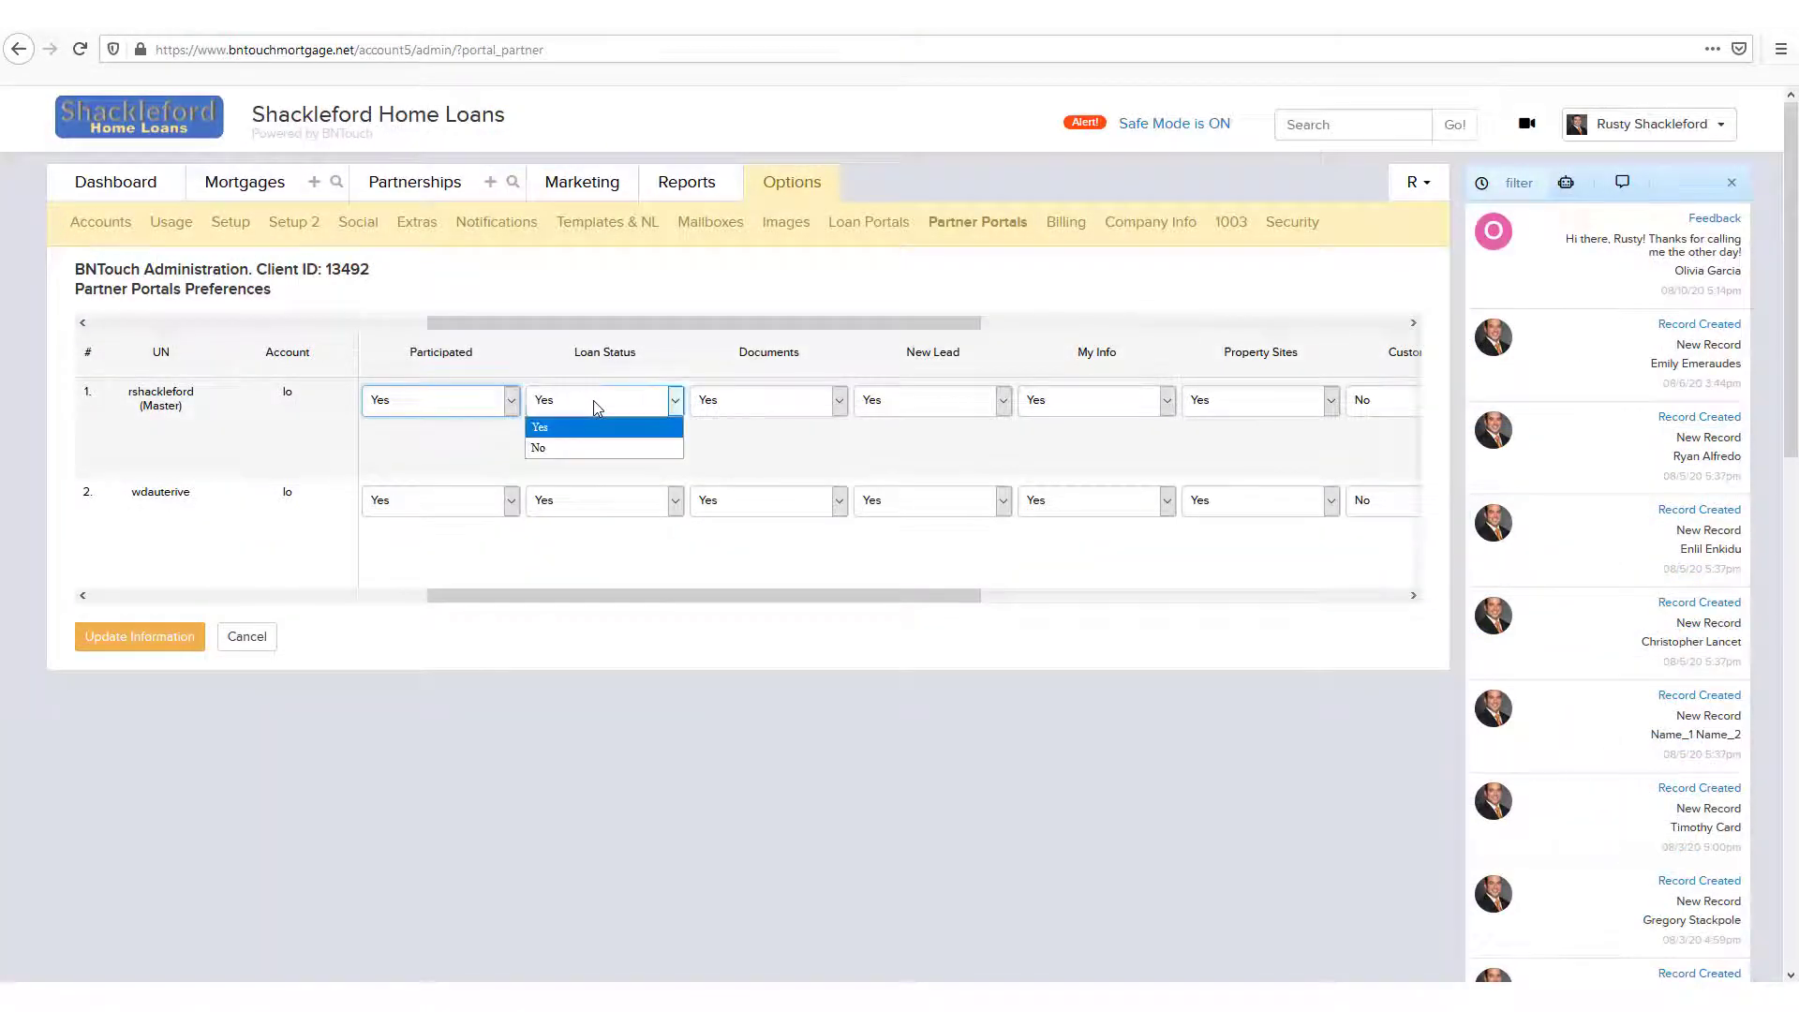
click(565, 450)
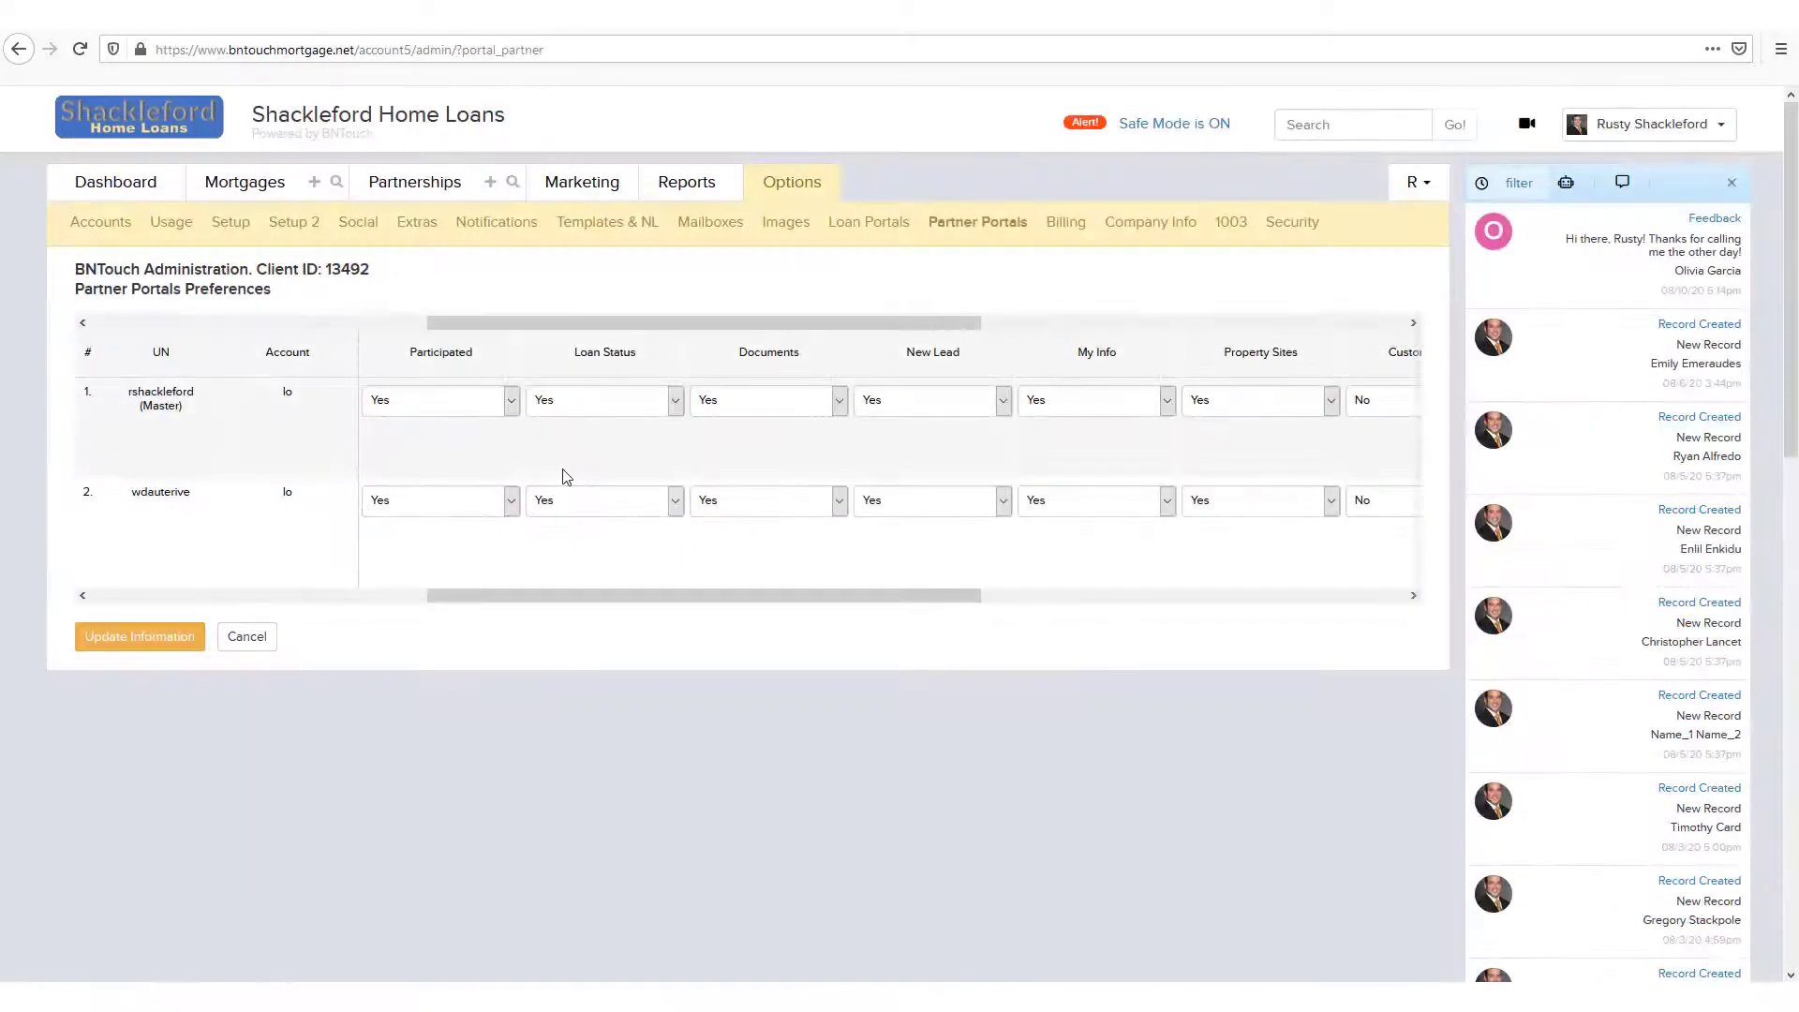
Check the Documents setting against the portal by viewing the second transaction's details, uploaded documents page and Upload Documents form.
click(838, 401)
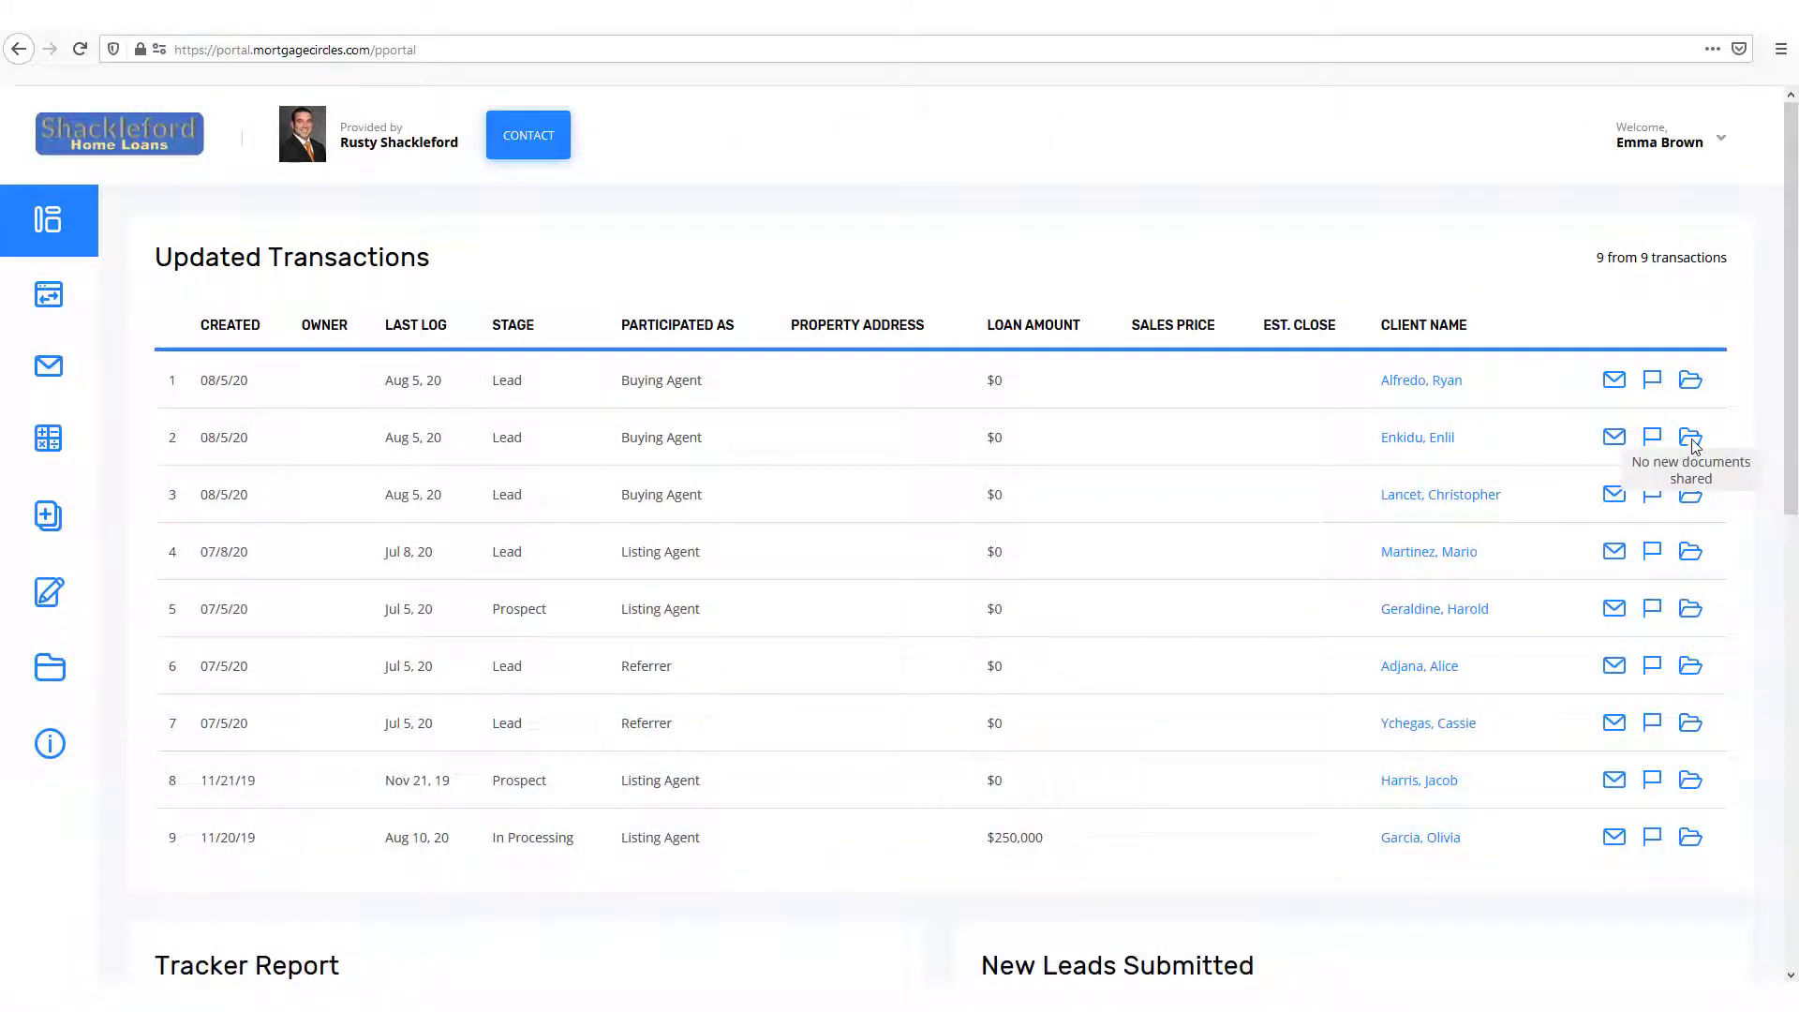
click(1432, 440)
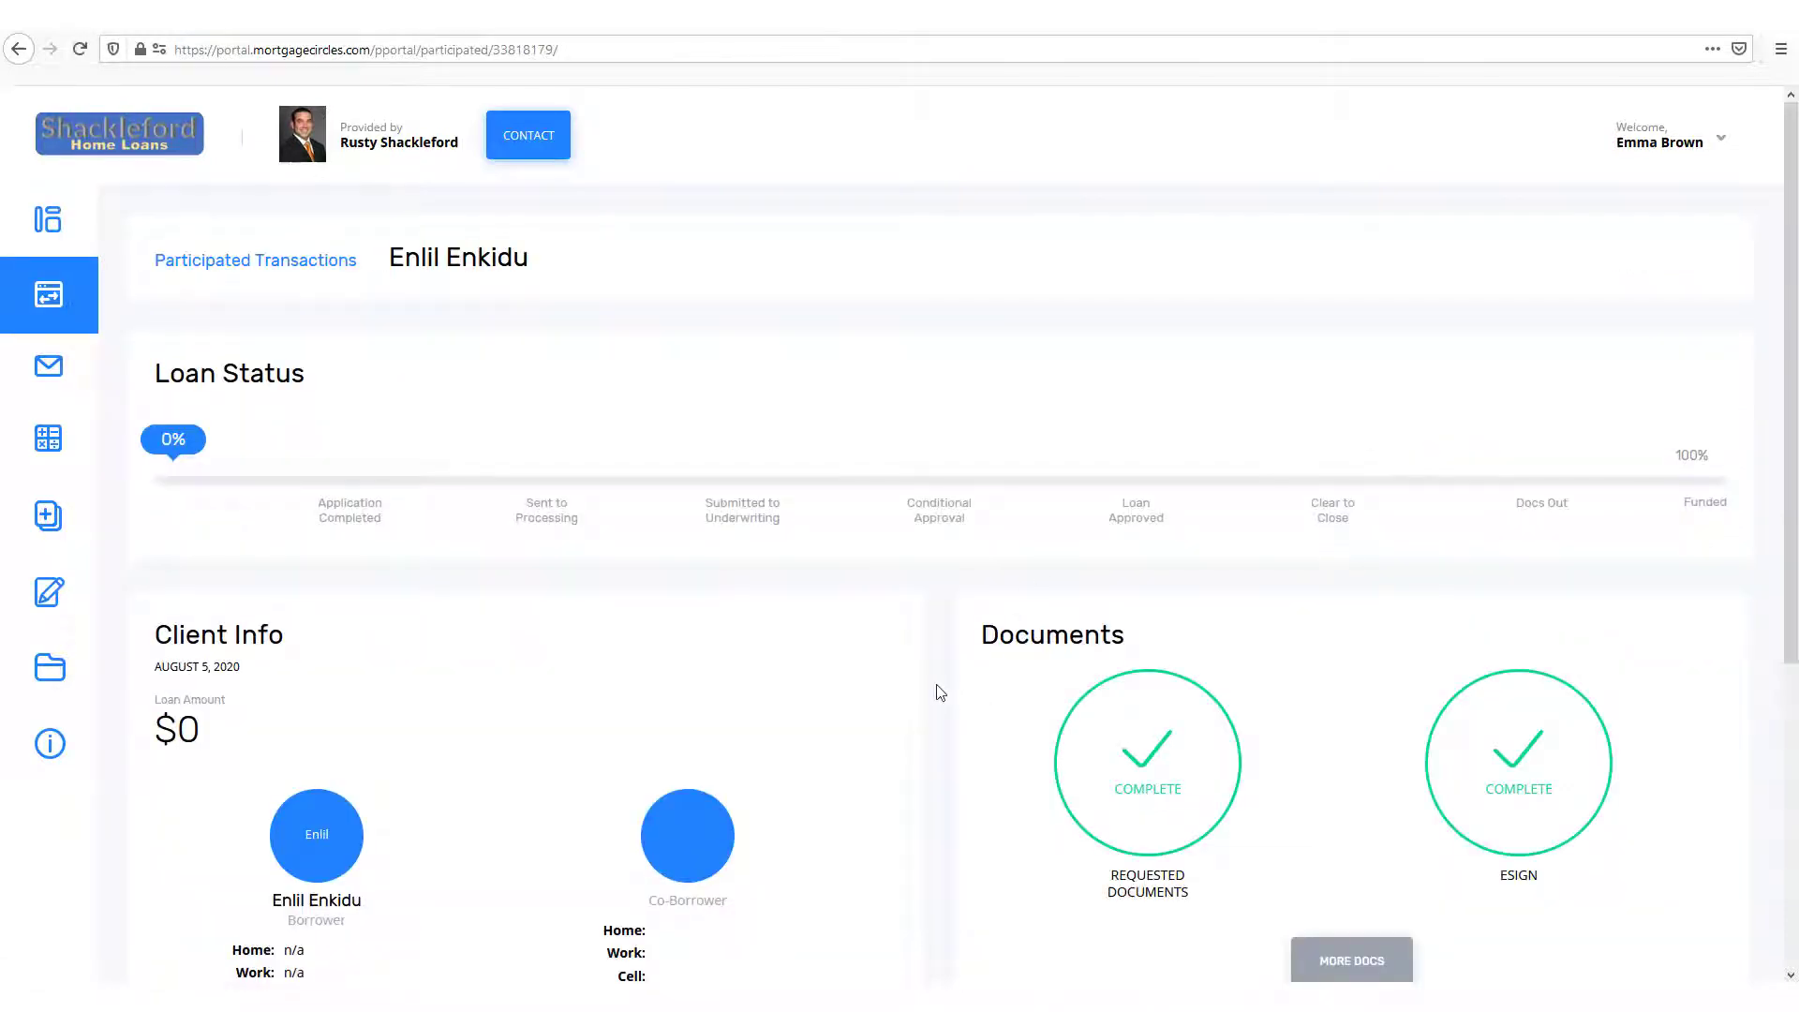
scroll(940, 693, down, 4)
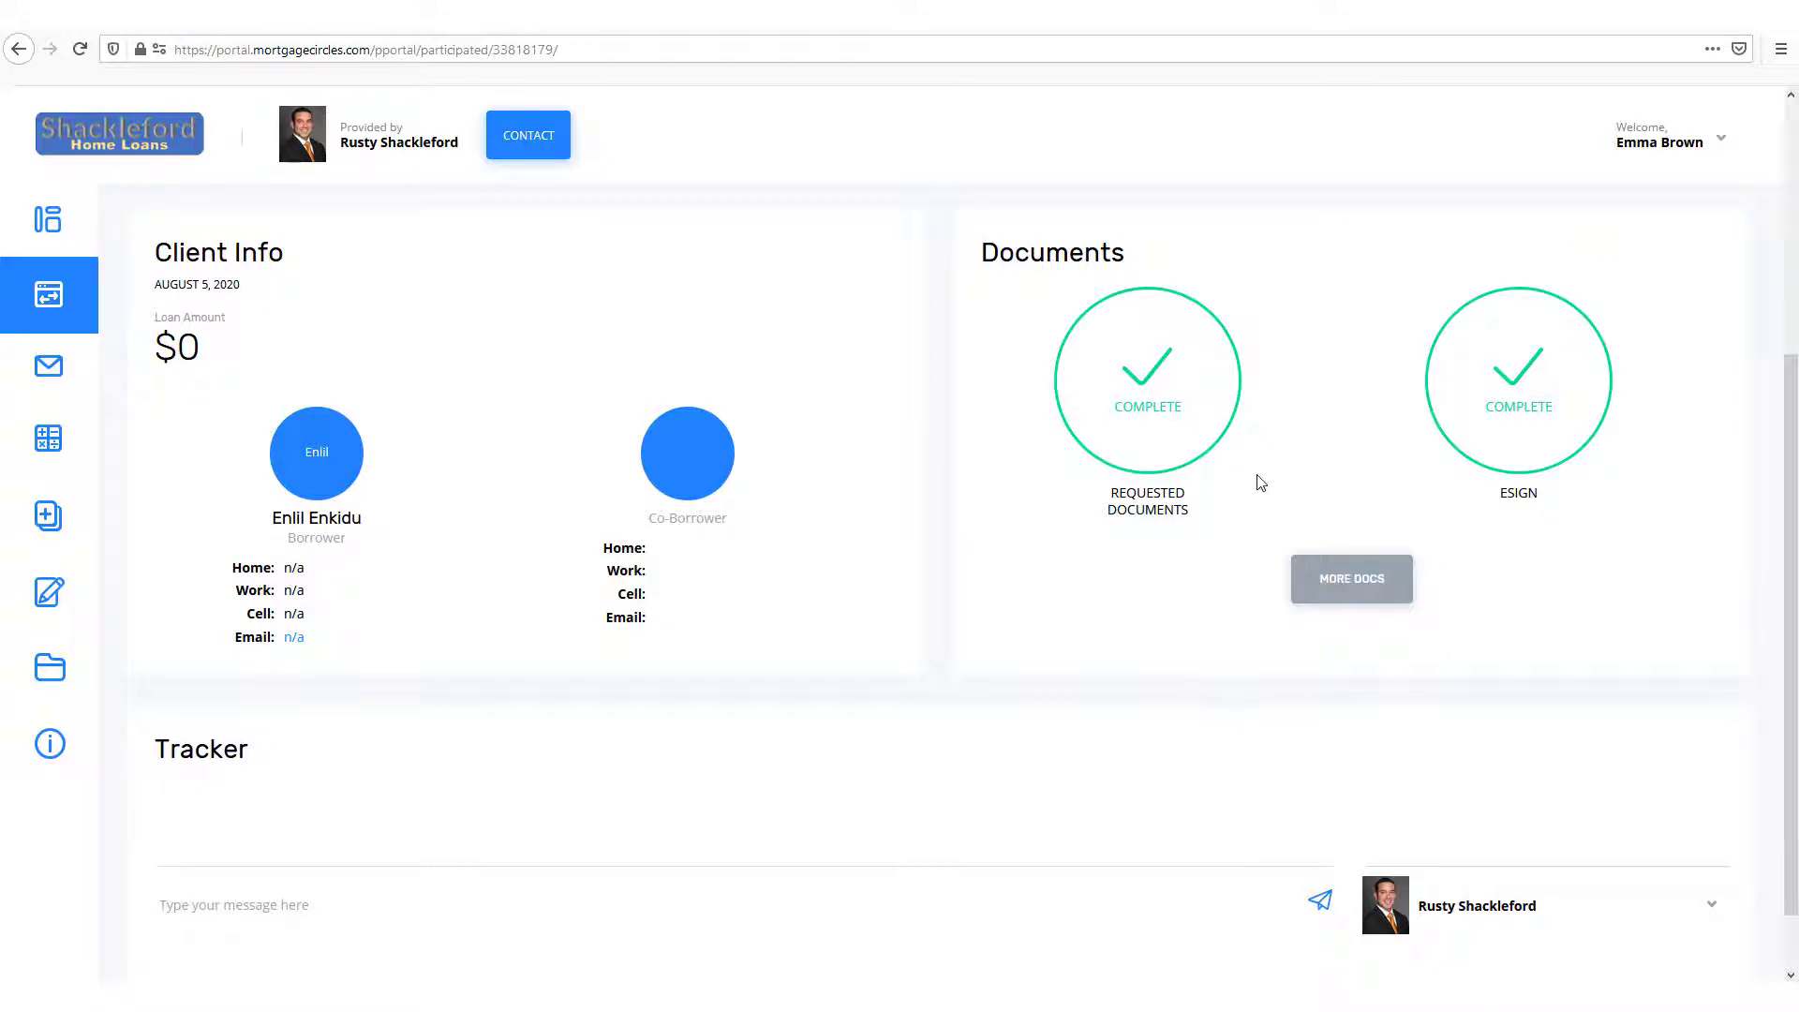
click(1353, 590)
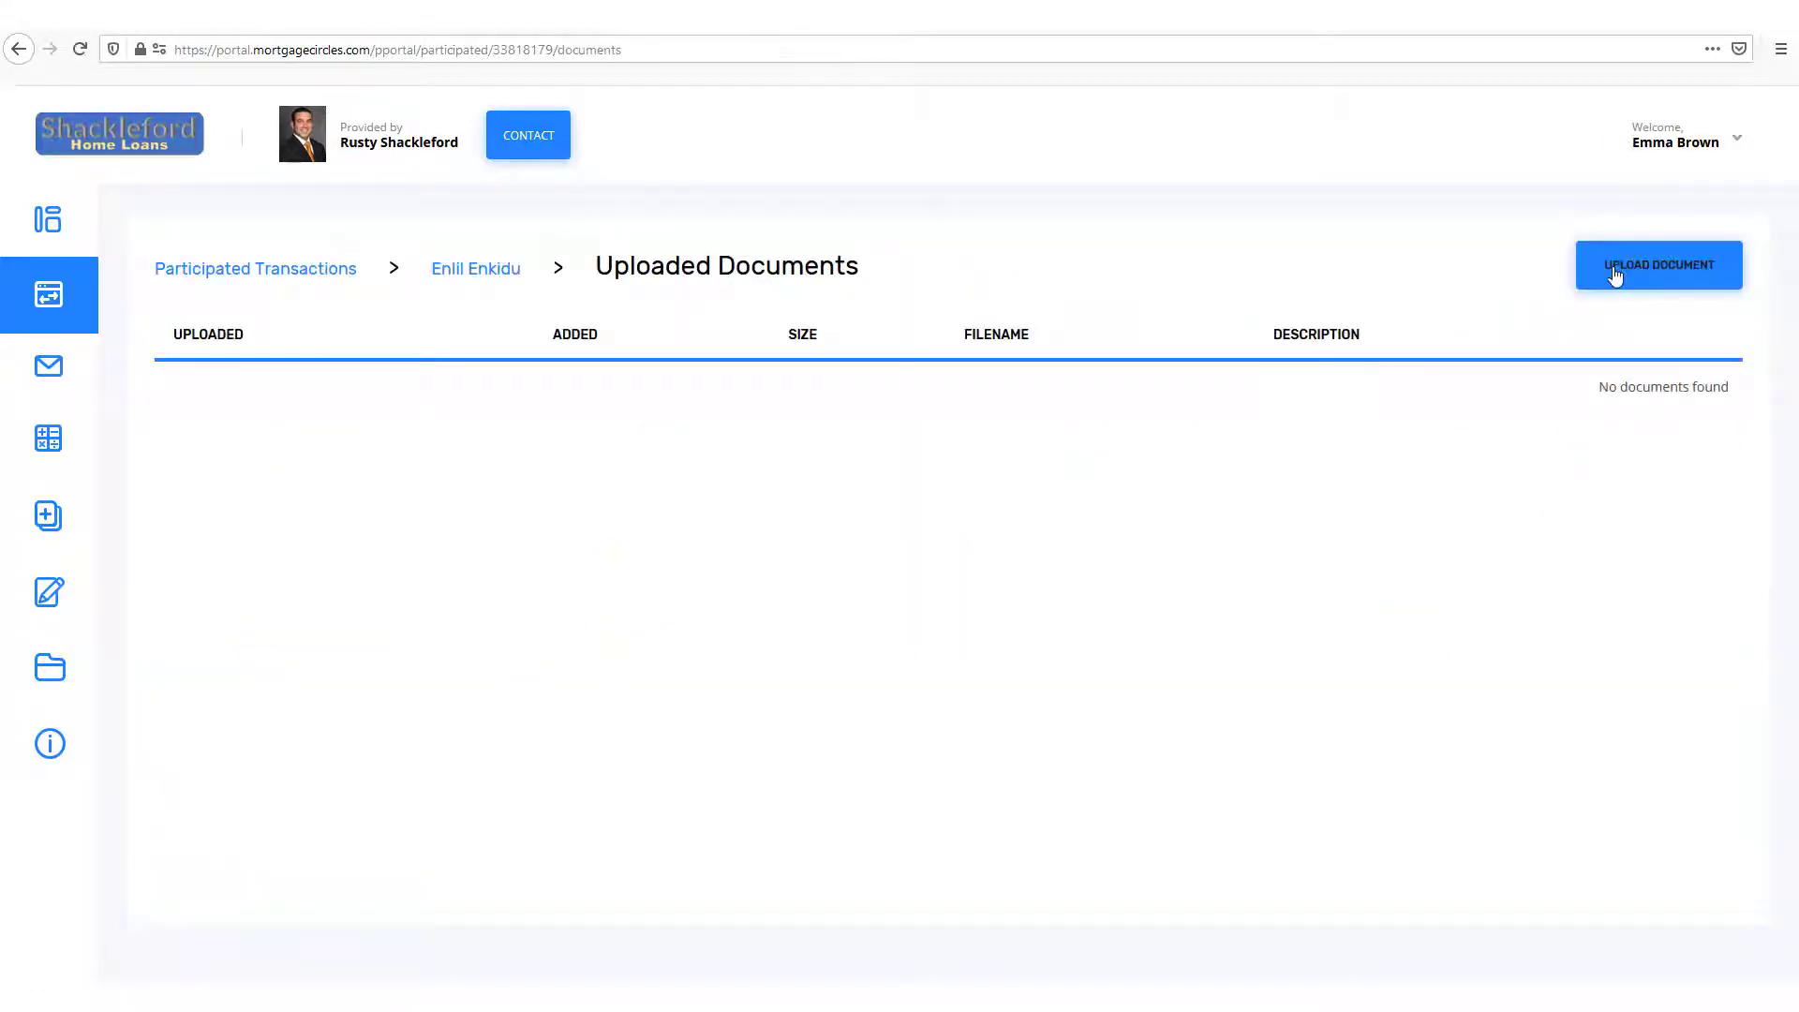
click(1616, 272)
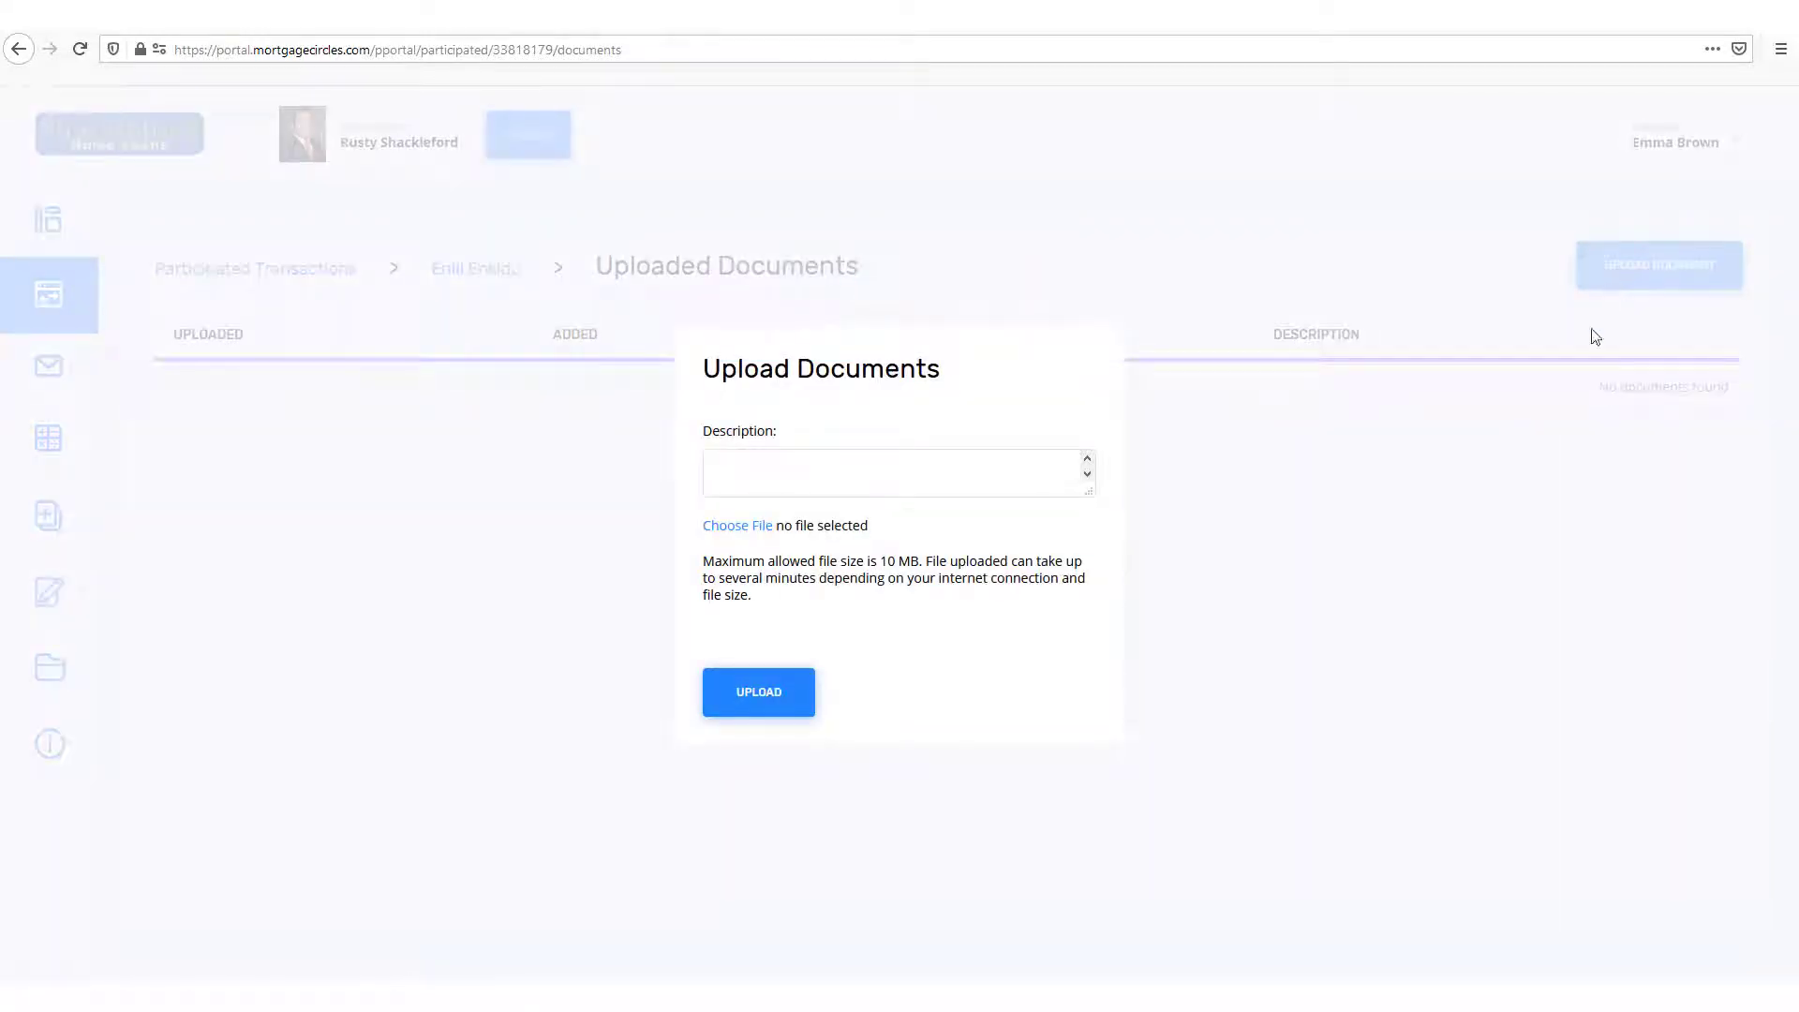
click(239, 622)
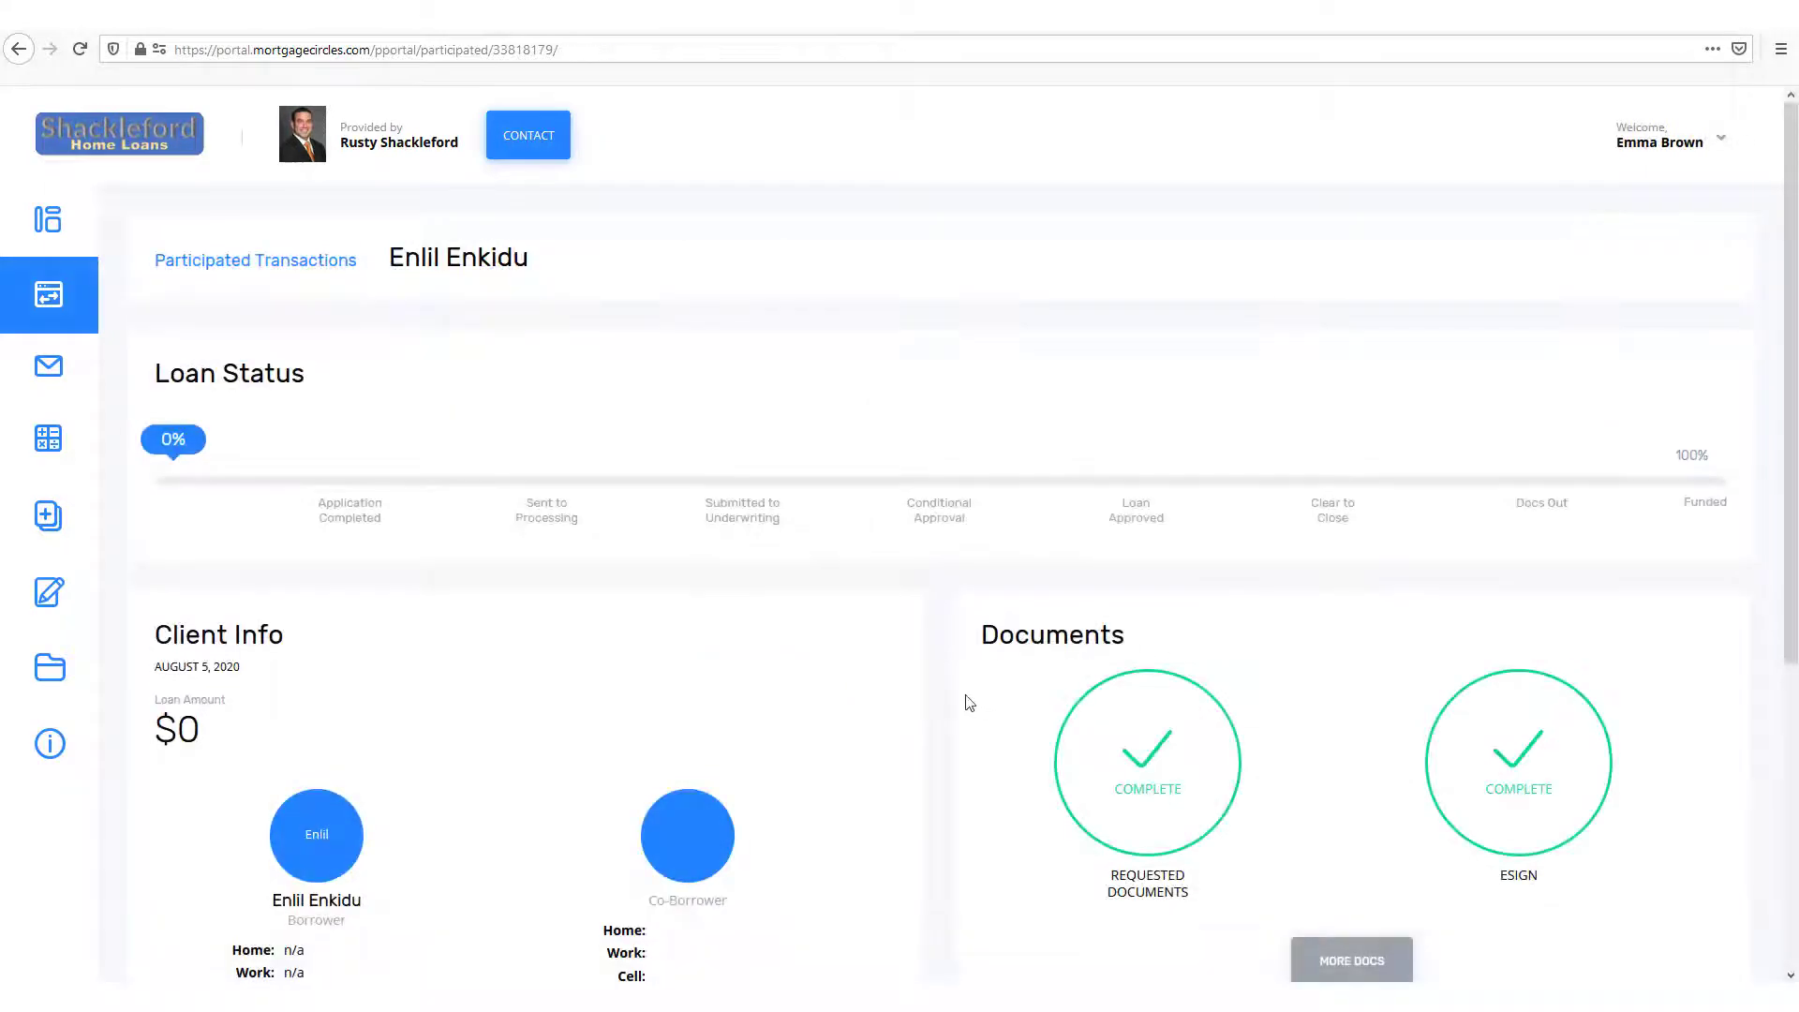
scroll(940, 692, down, 1)
scroll(940, 691, down, 3)
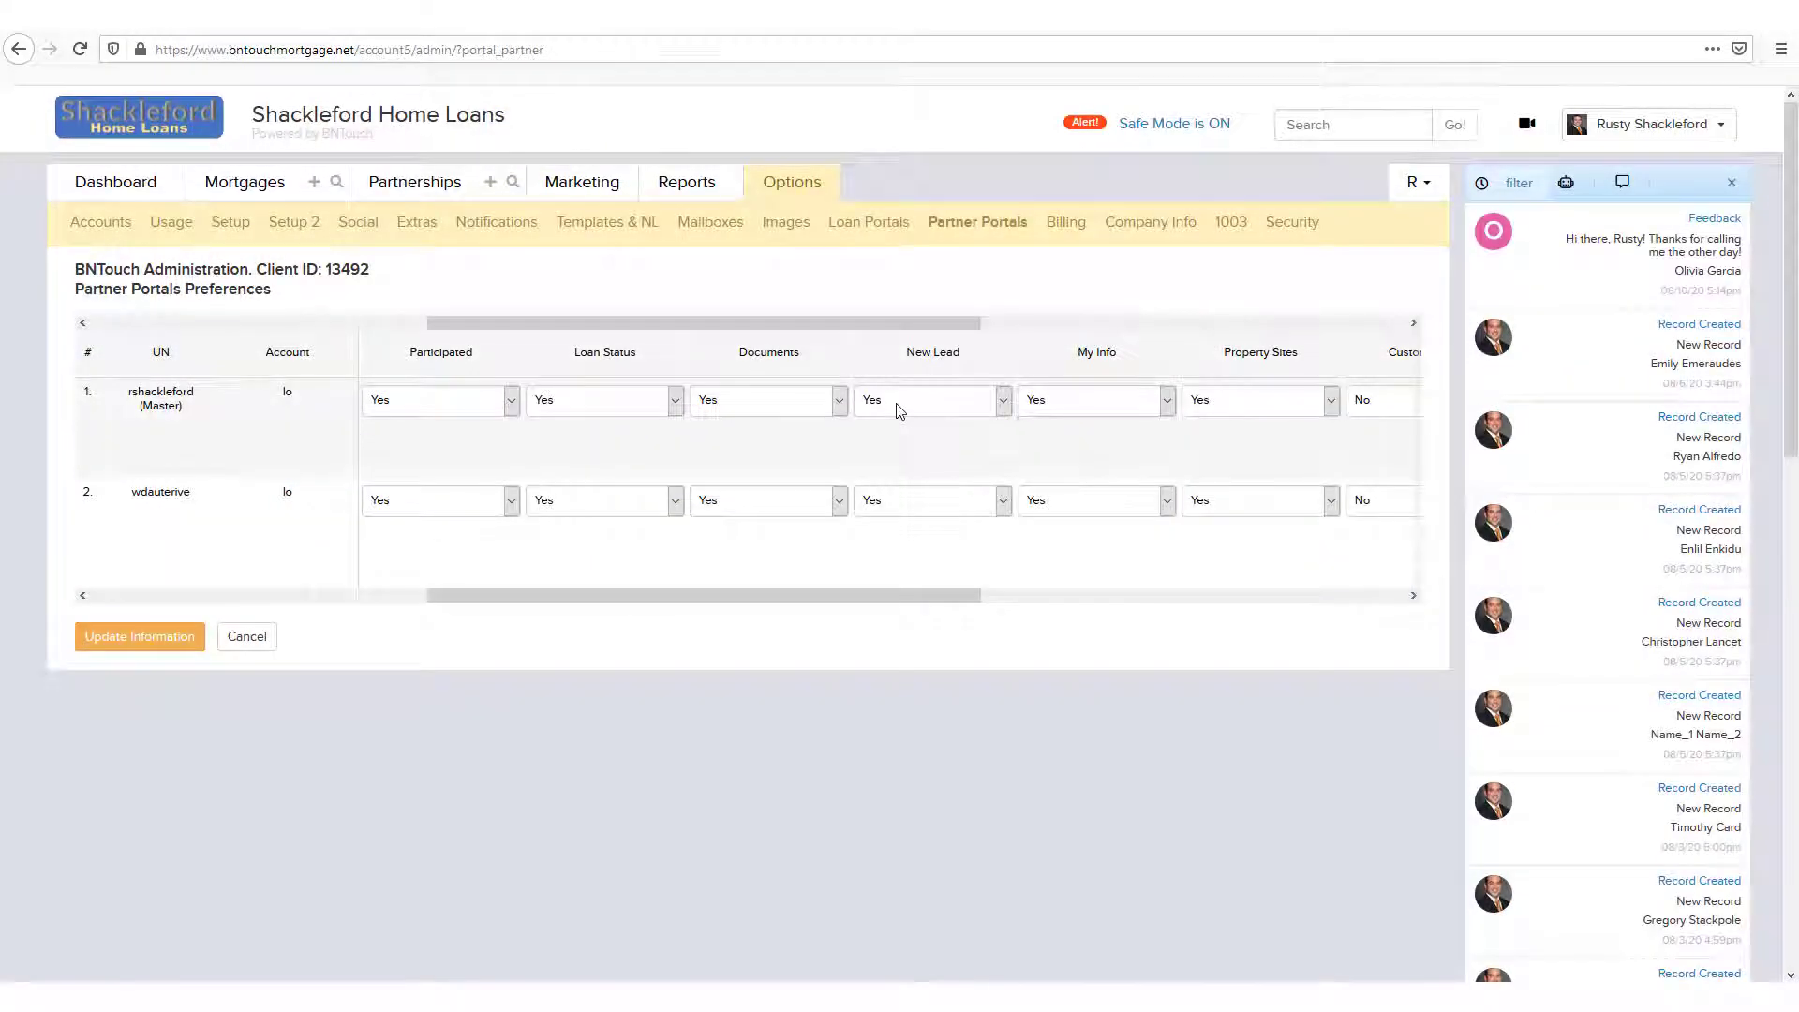
Review the master account's New Lead choices and look through the portal's Submit New Lead form.
click(897, 407)
click(896, 449)
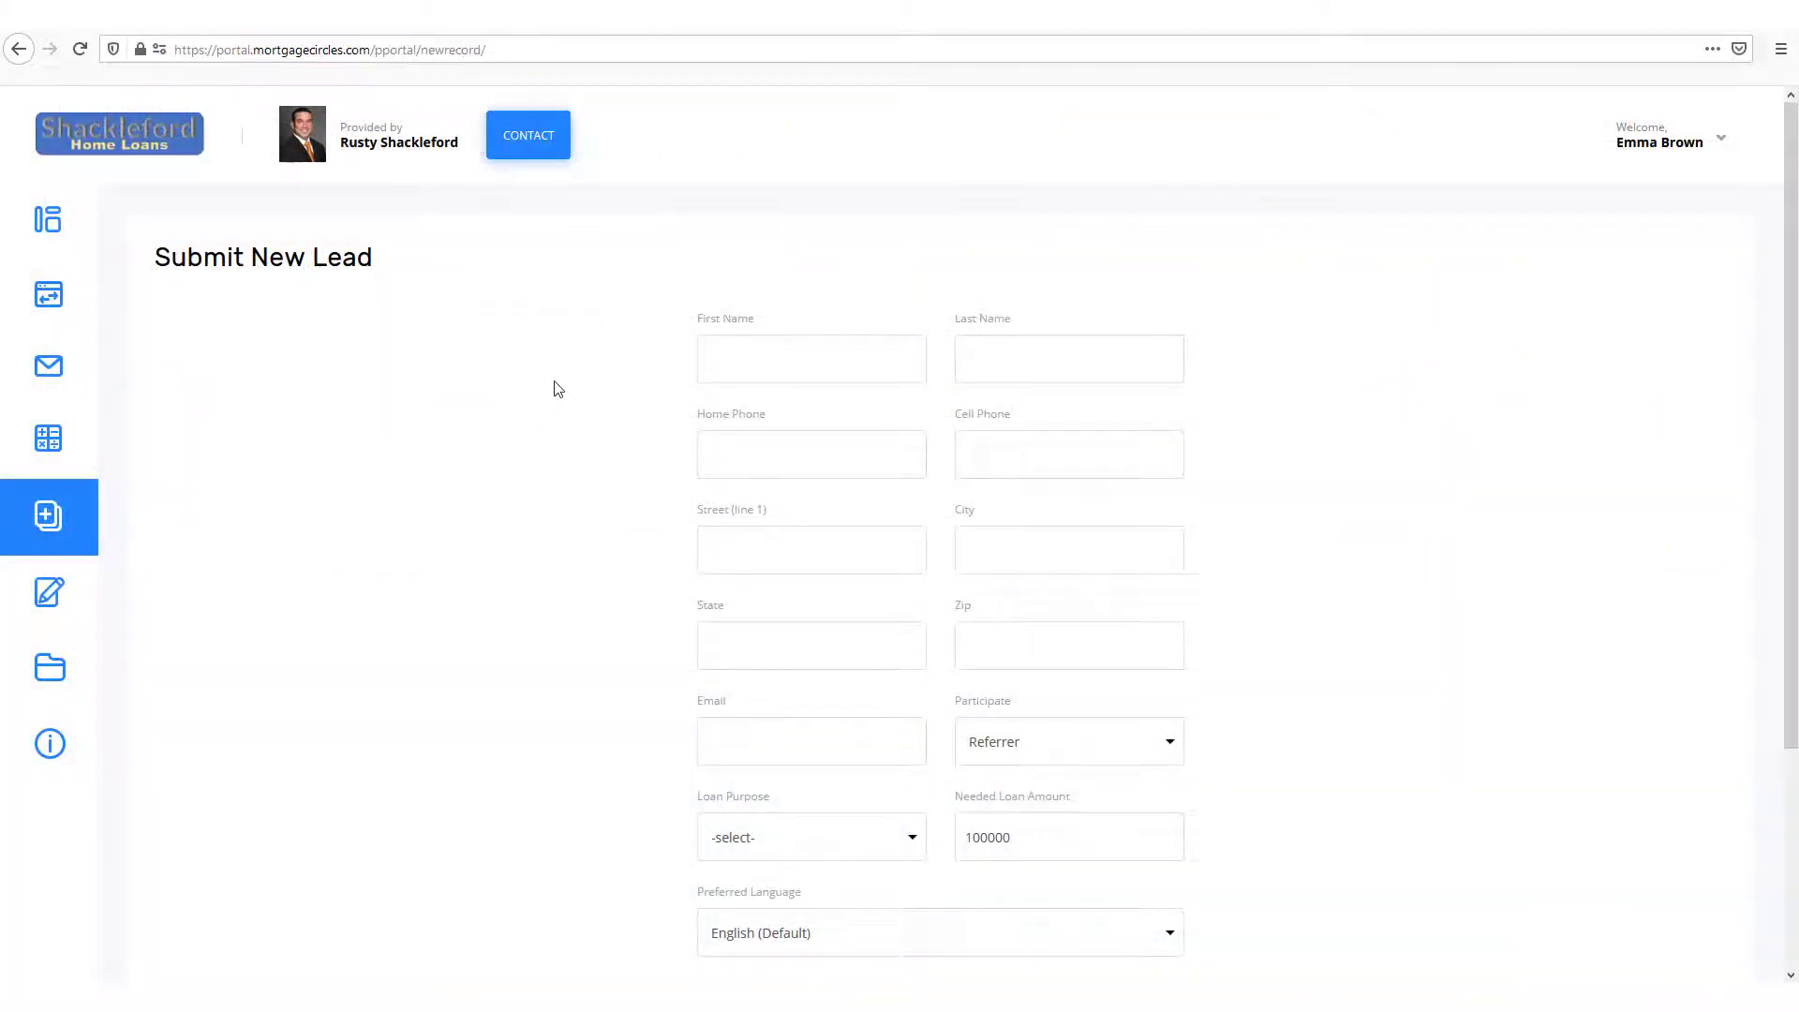
scroll(554, 388, down, 3)
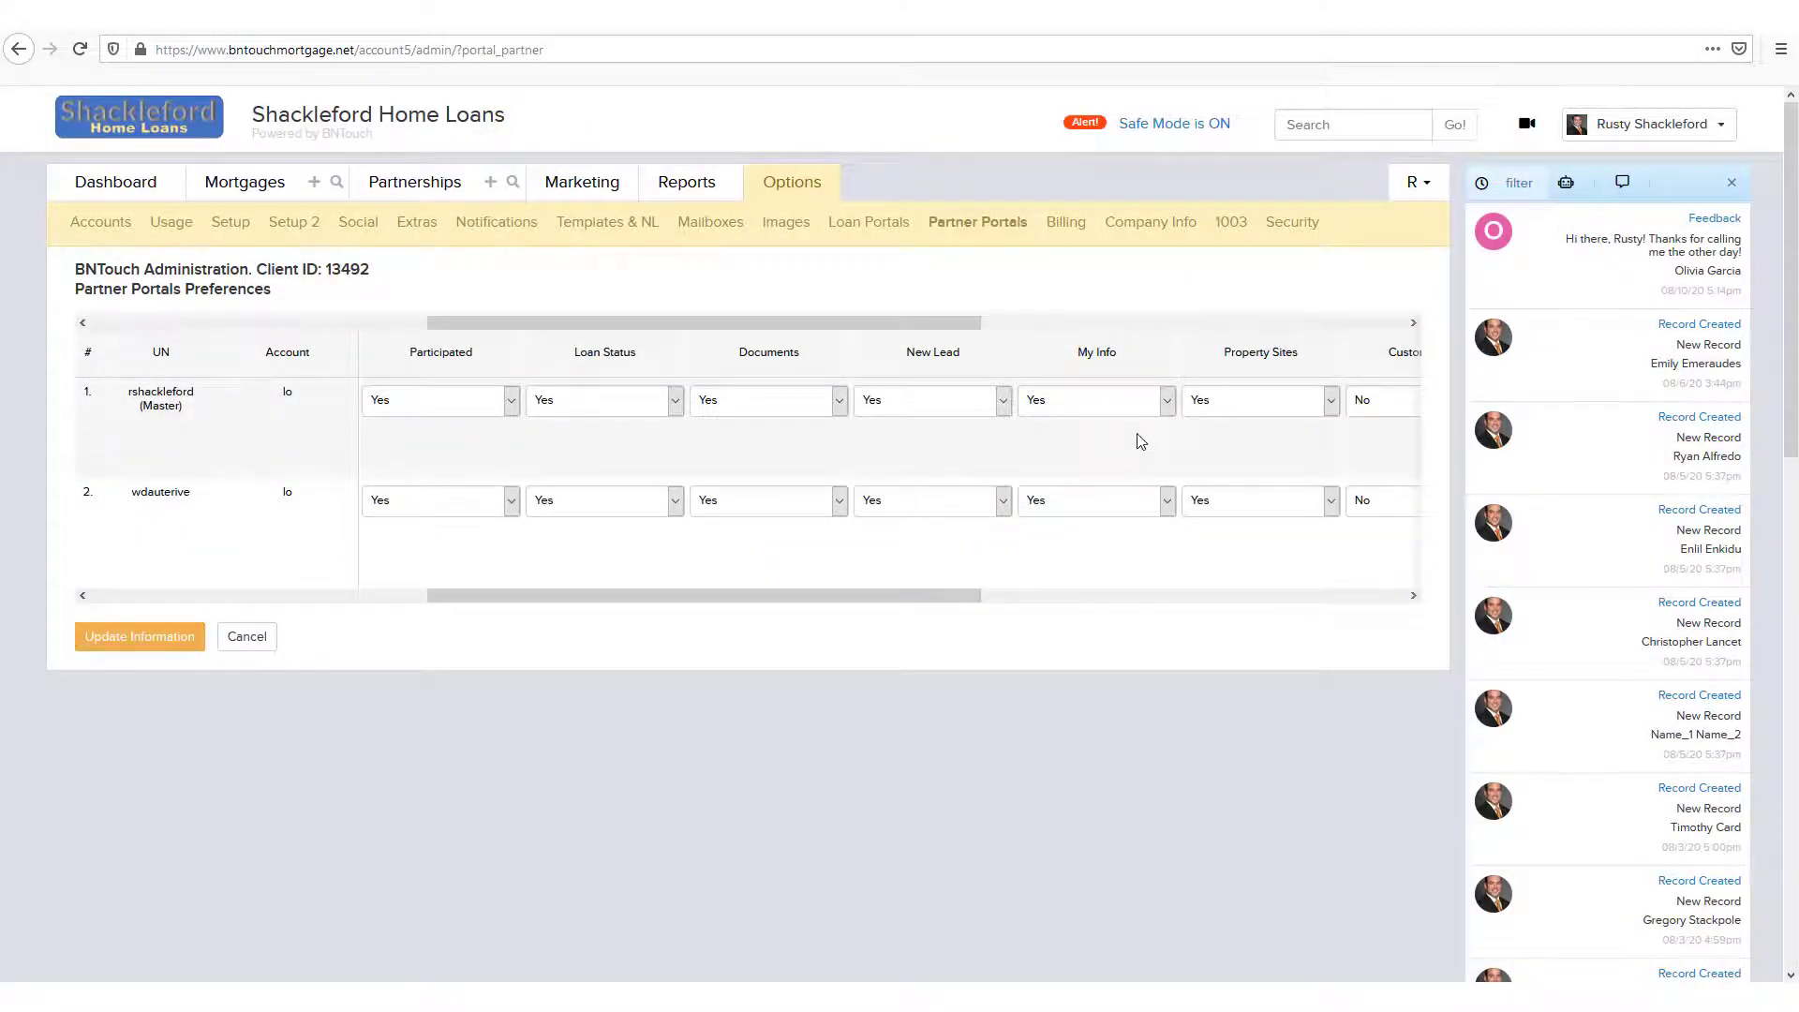
Review the master account's My Info choices and look through the partner's My Info page in the portal.
click(1134, 405)
click(1174, 487)
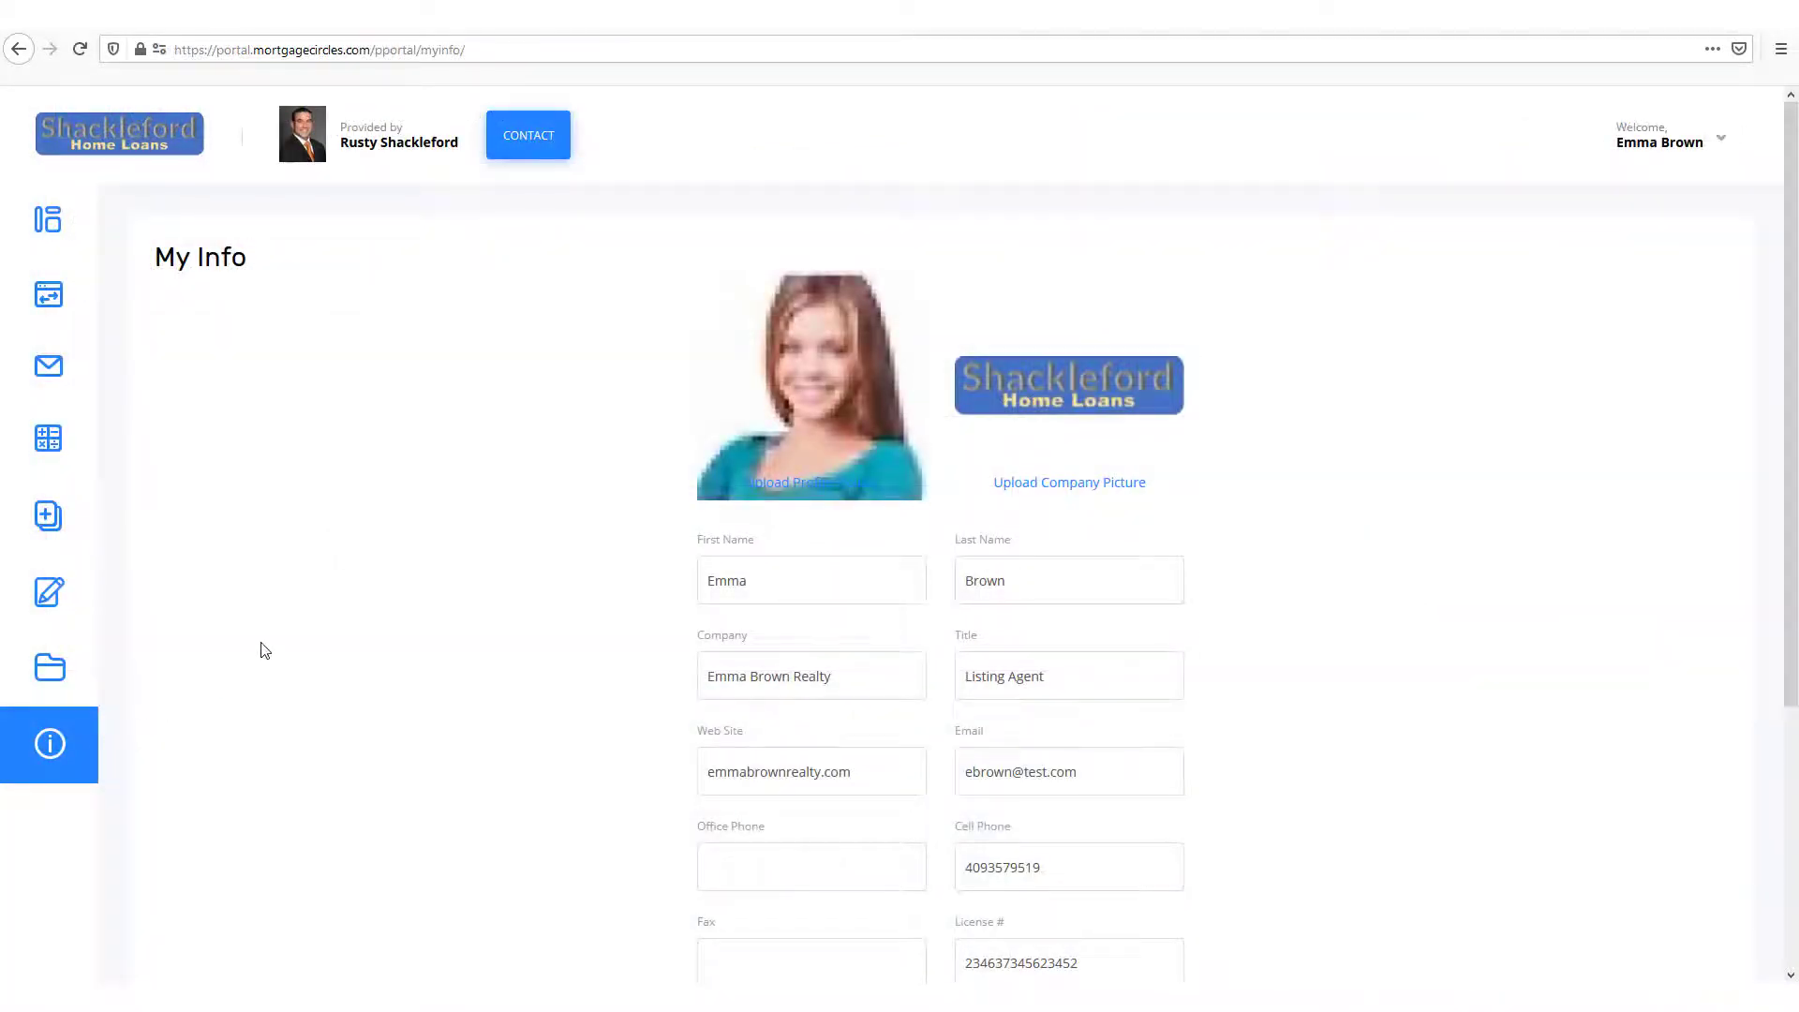
scroll(265, 650, down, 4)
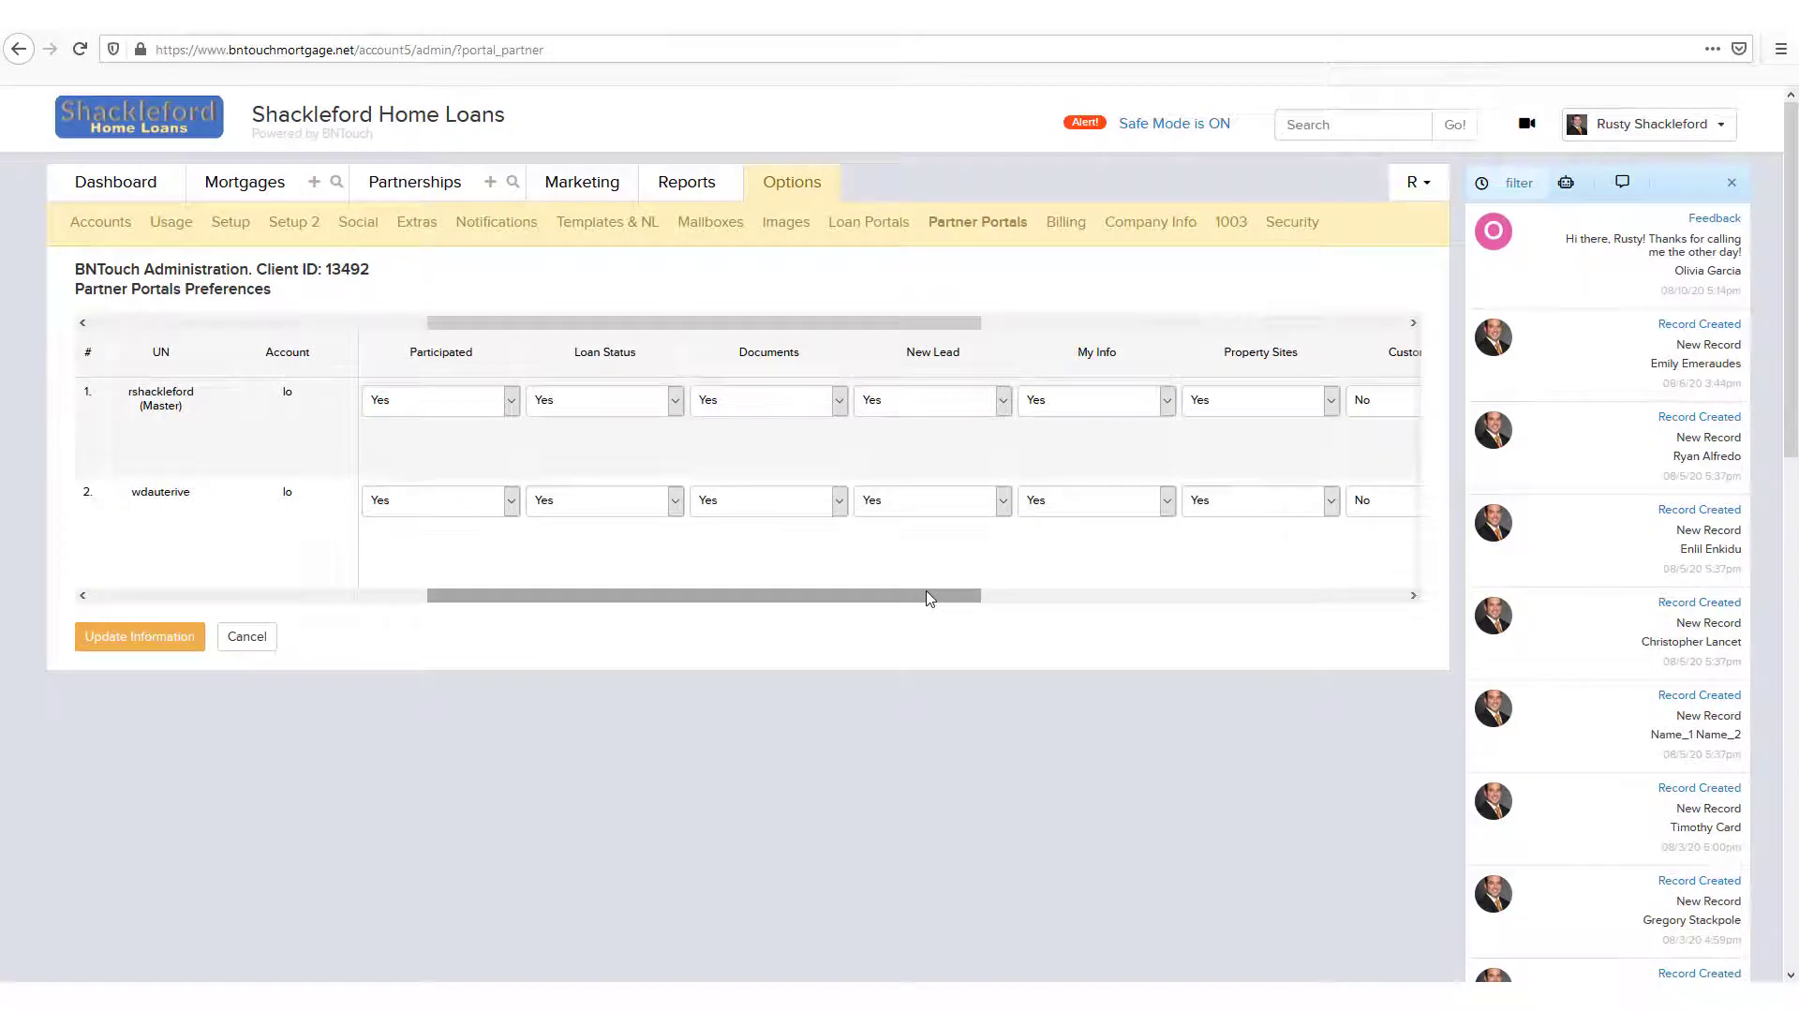
Review the Property Sites choices and look through the first listed property site from the partner portal.
click(1242, 508)
click(1111, 550)
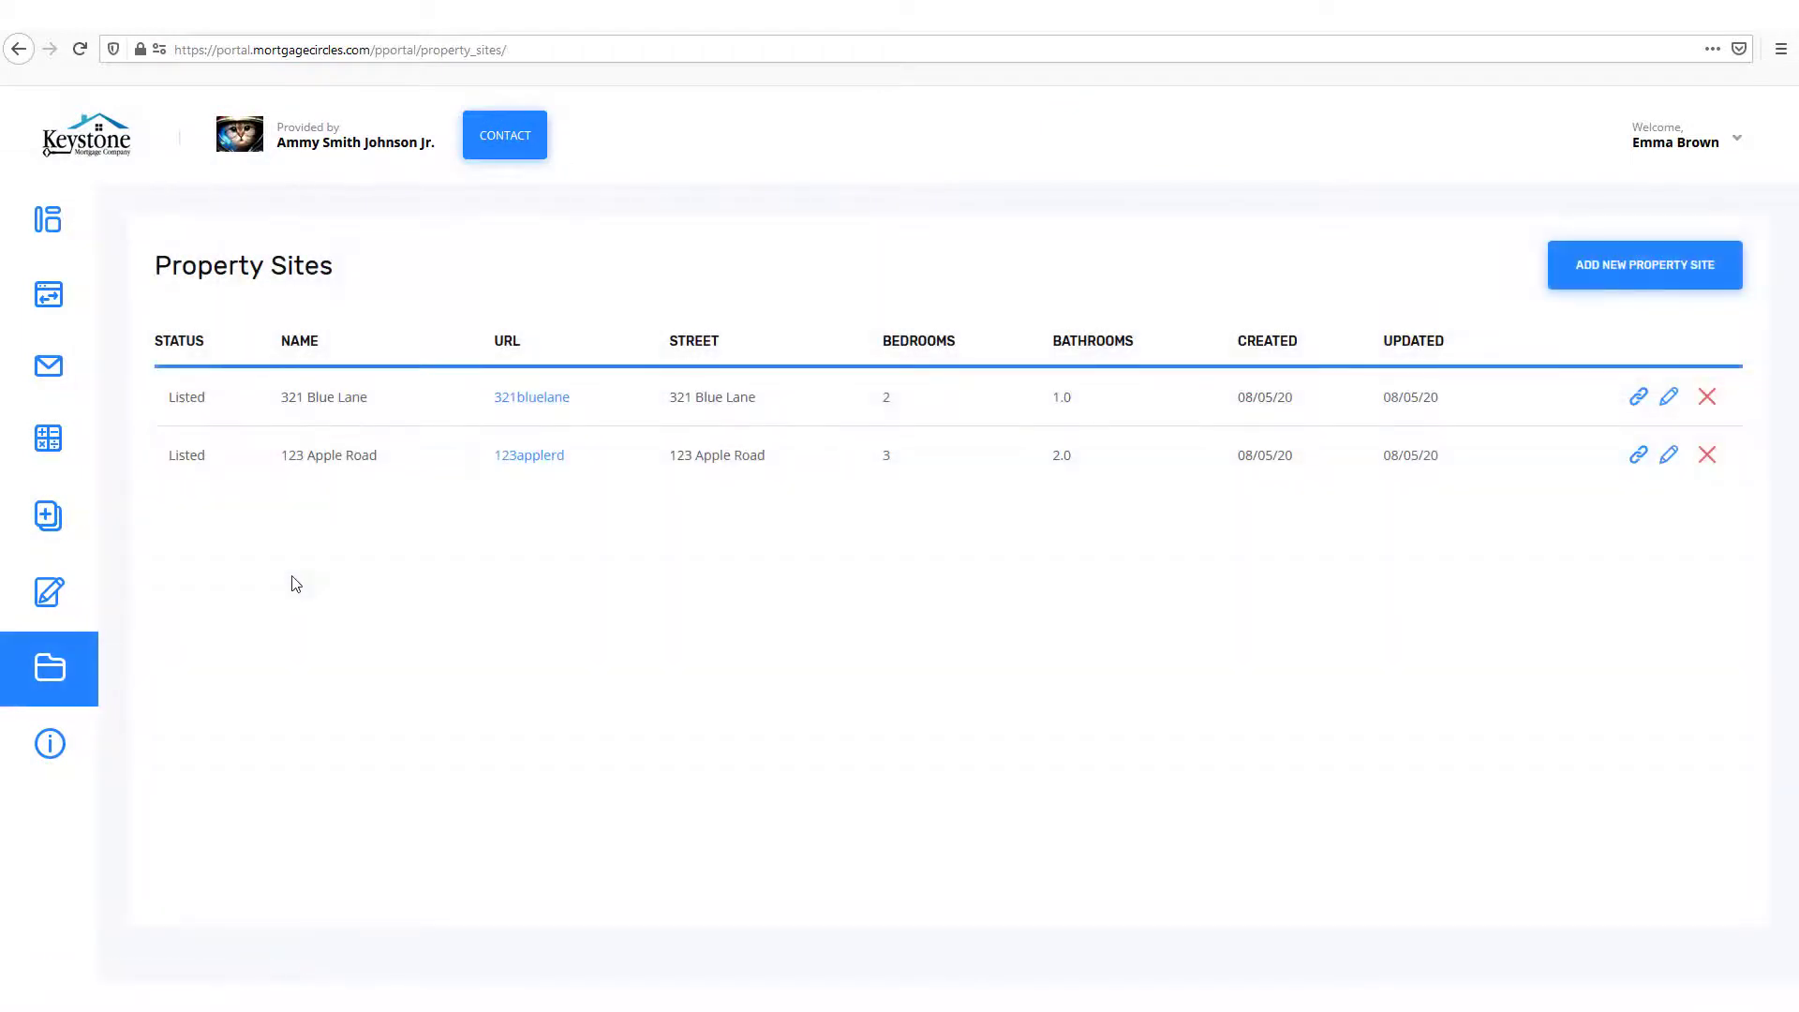
click(539, 406)
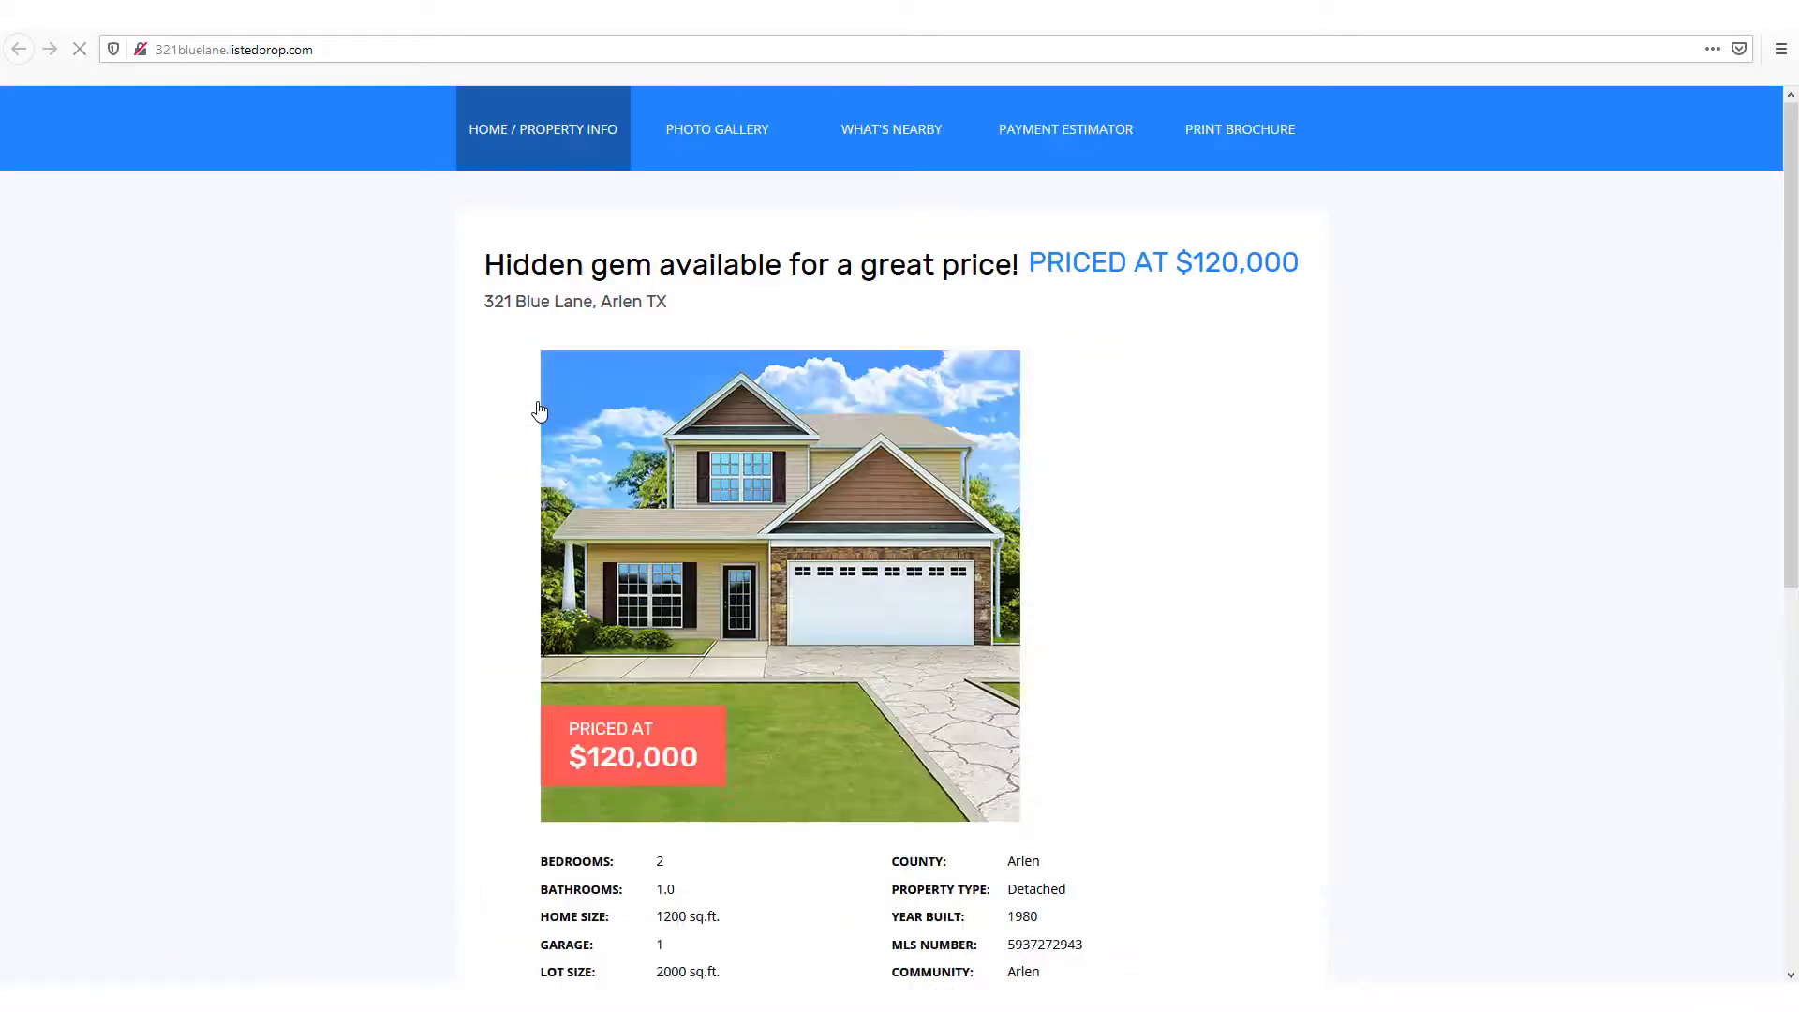
scroll(515, 429, down, 5)
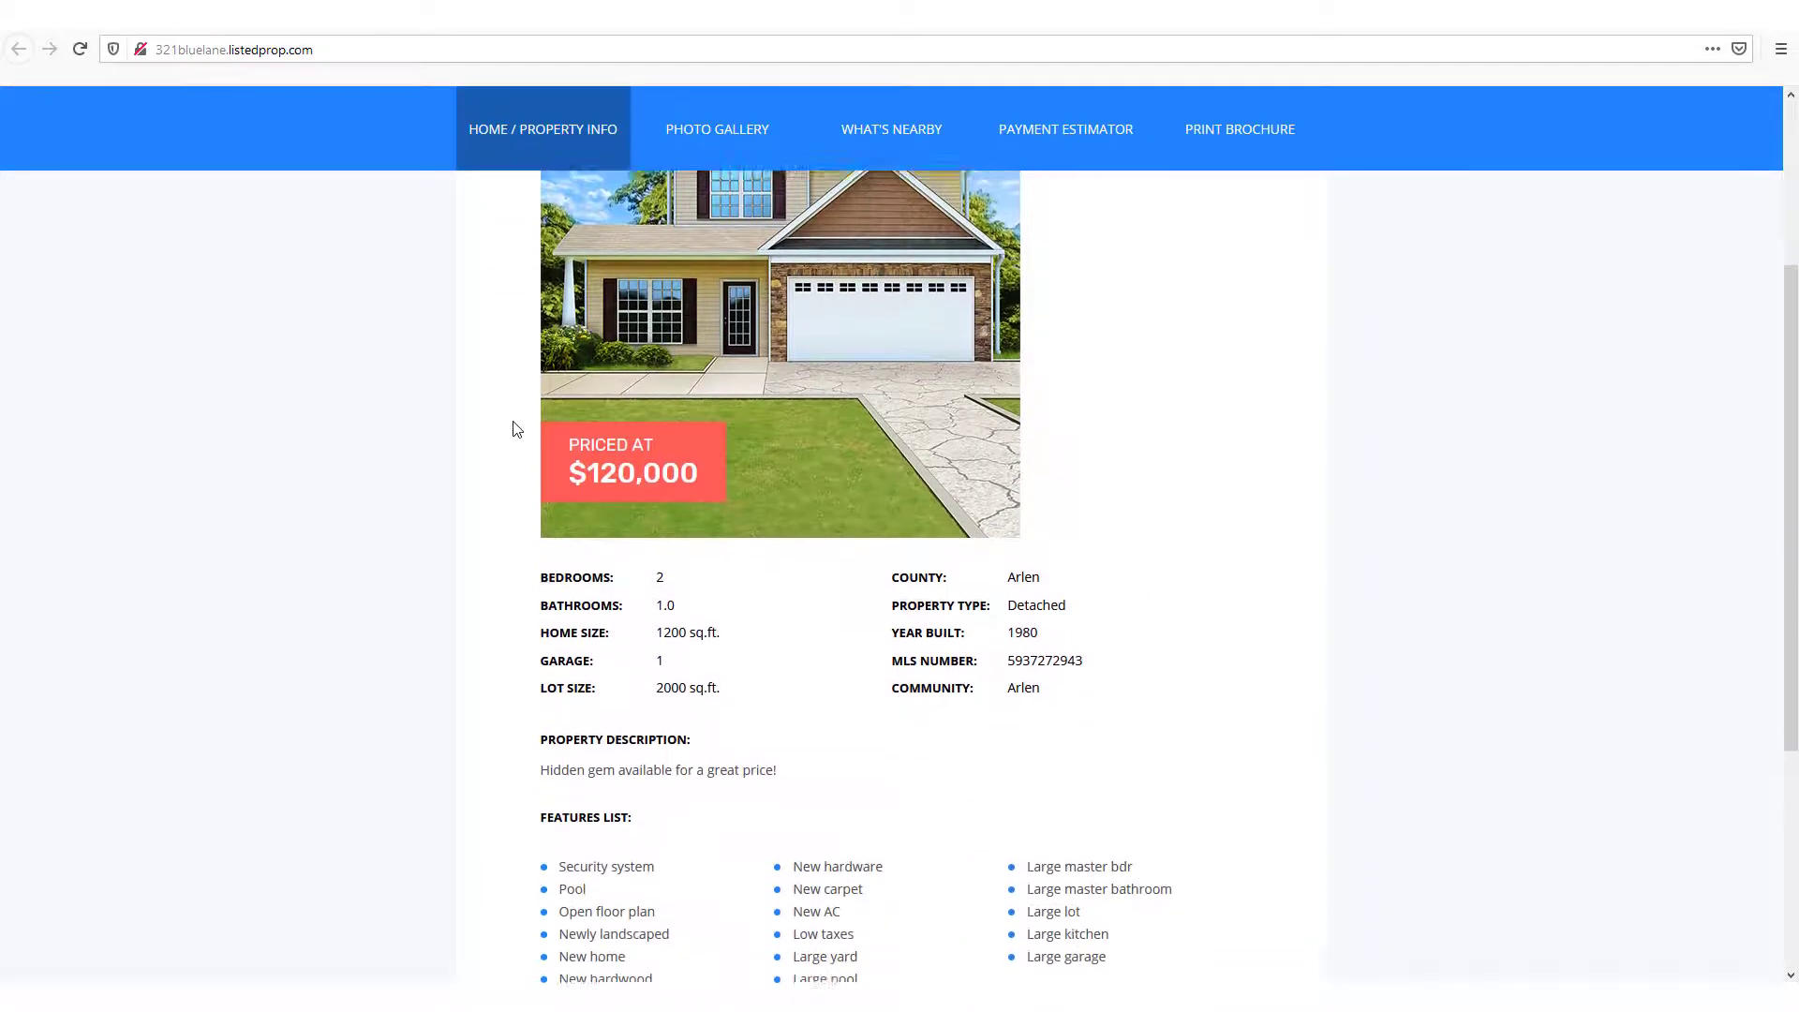
scroll(515, 429, down, 2)
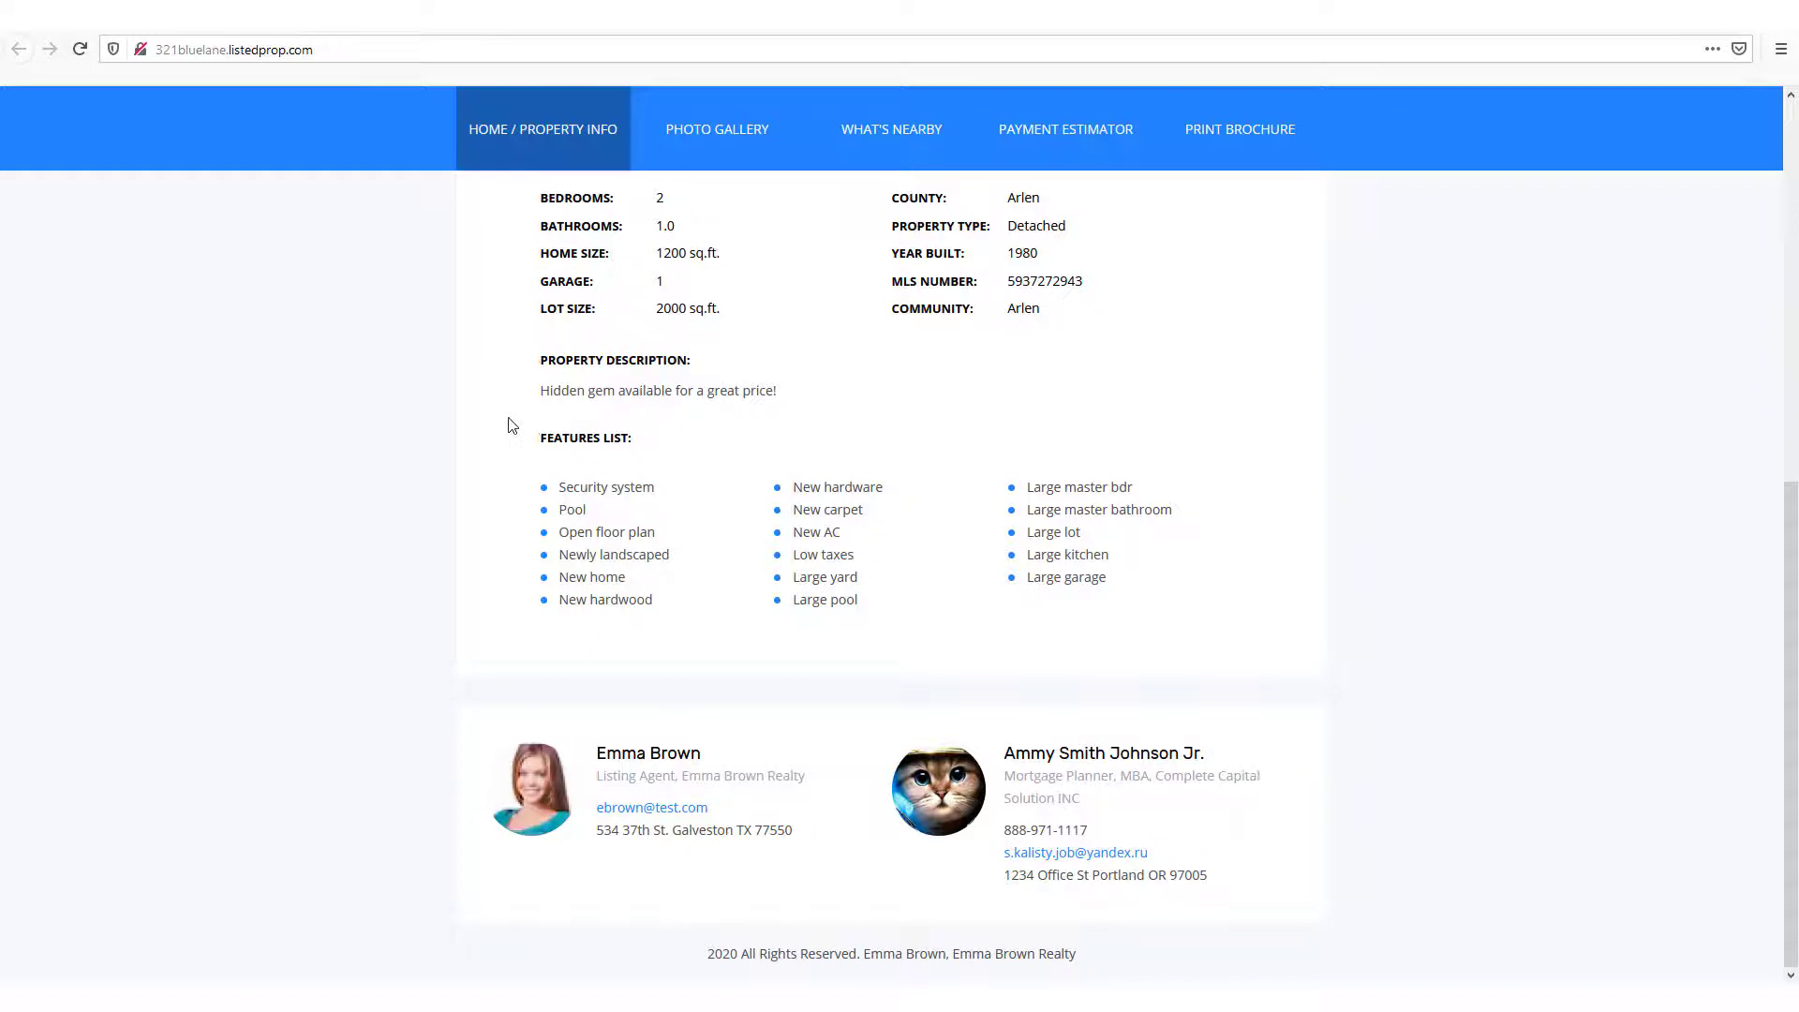
click(613, 21)
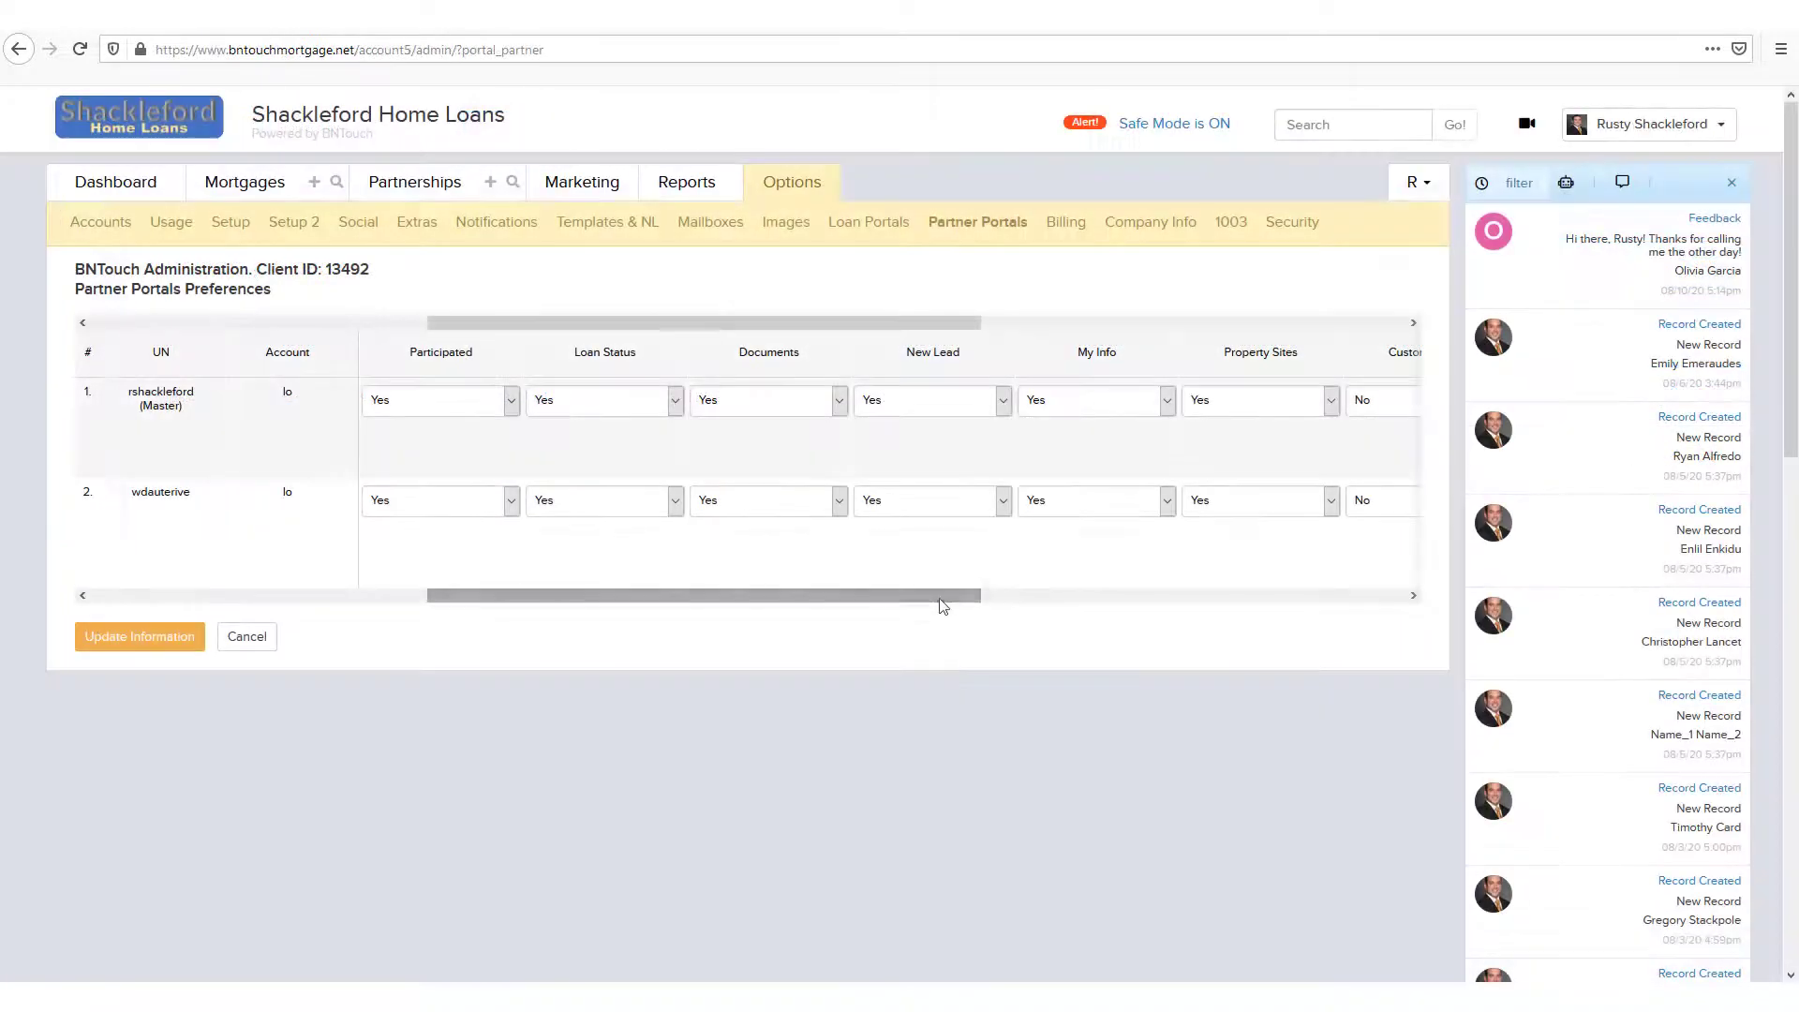
Review the Custom Welcome choices and enter "Hello! Welcome to your Portal site!" as the master account's Welcome Text.
drag(943, 604, 1325, 598)
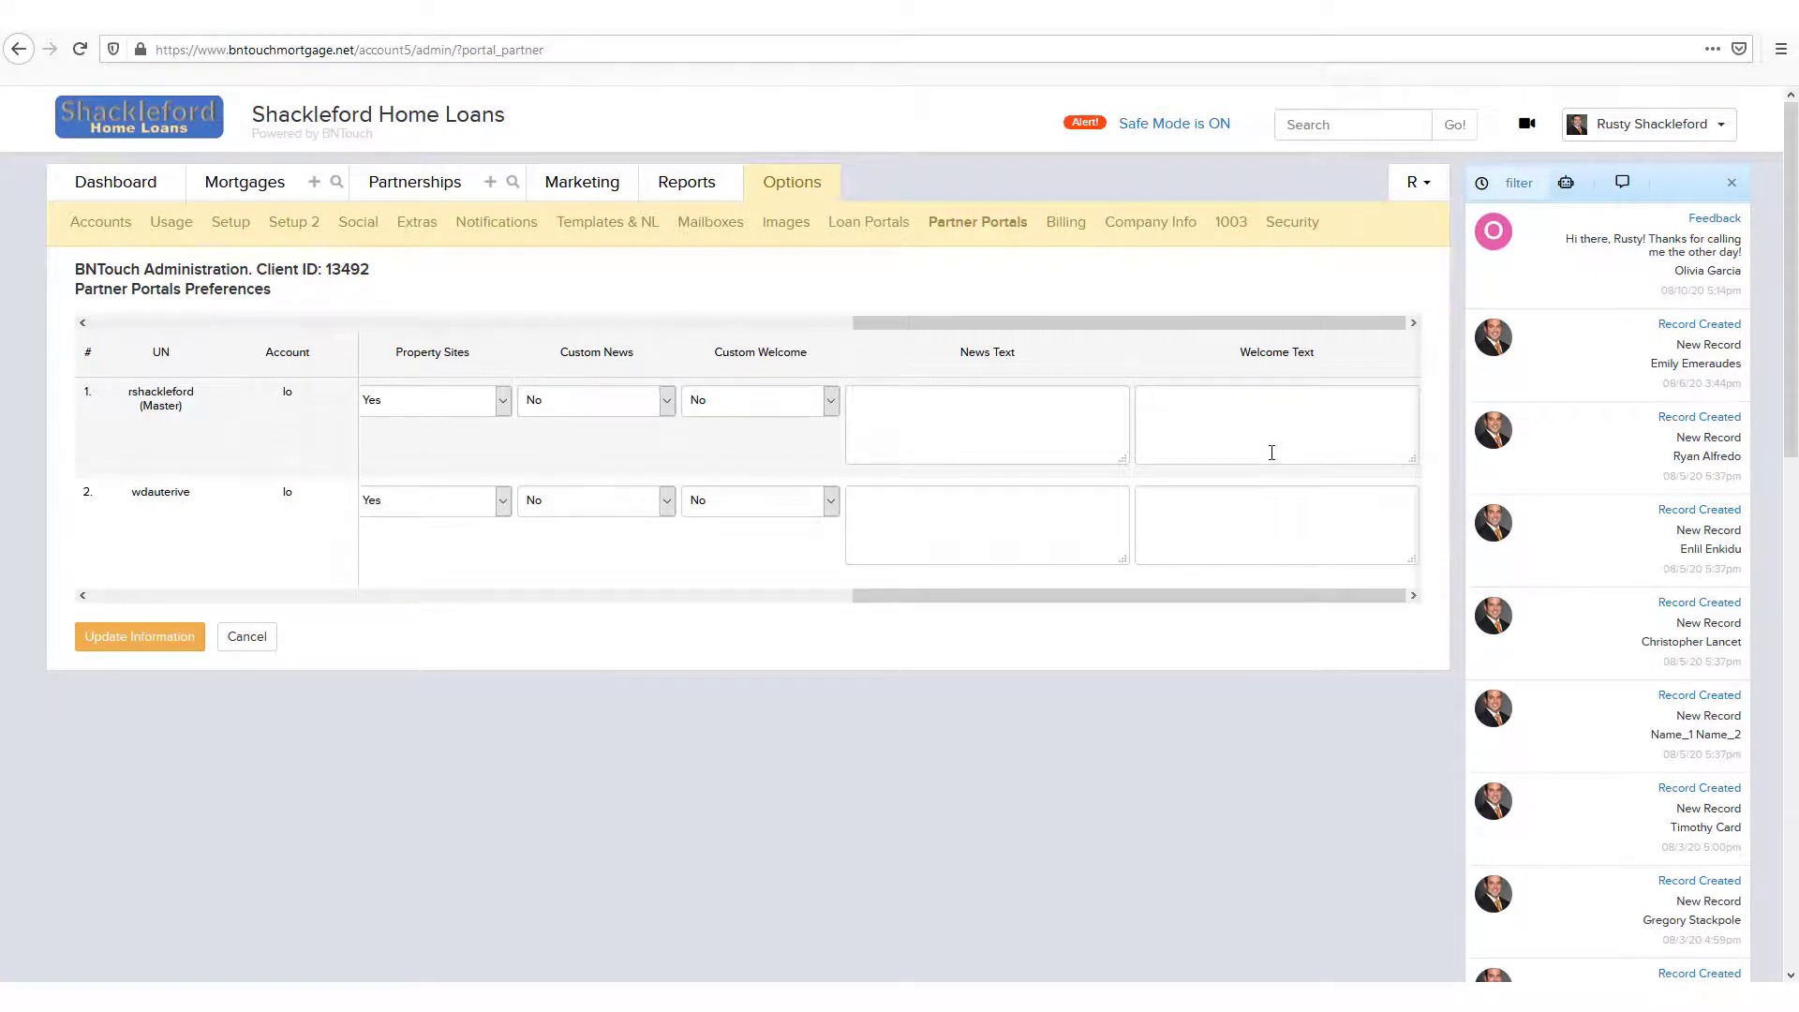
click(702, 403)
click(662, 450)
click(1312, 442)
text(He)
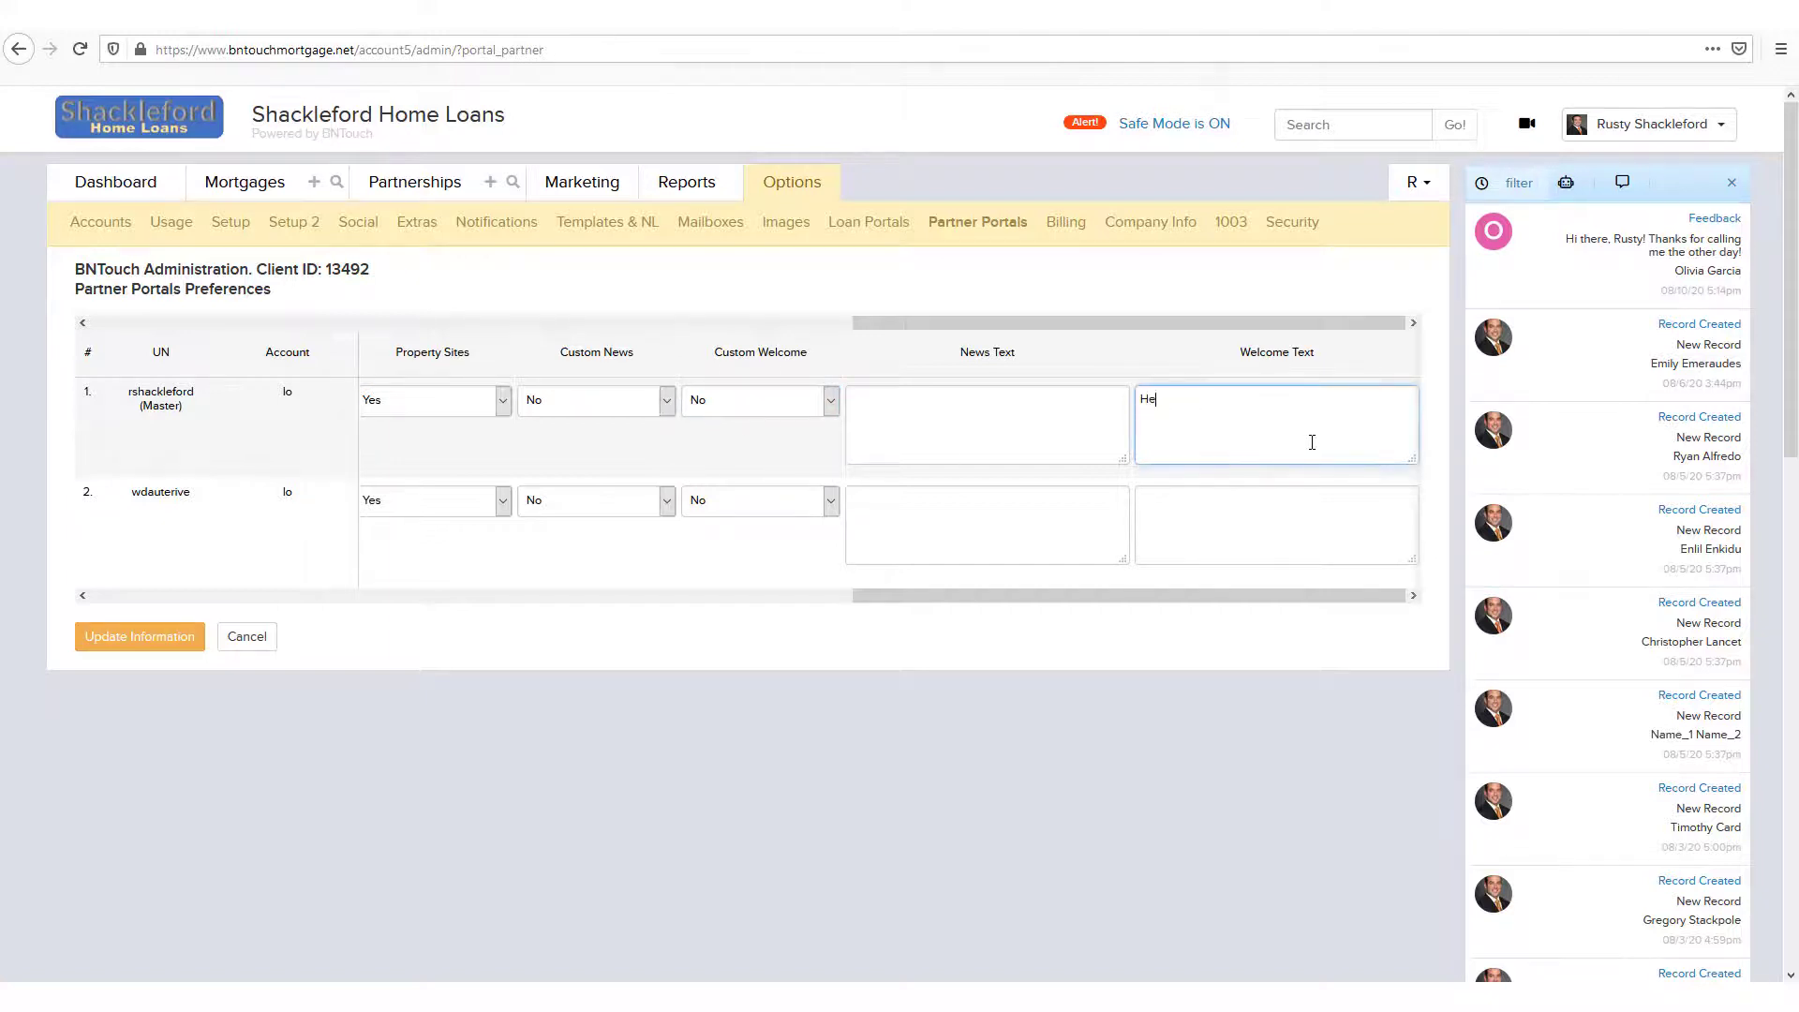
text(llo! Welcome to your Portal site!)
click(198, 678)
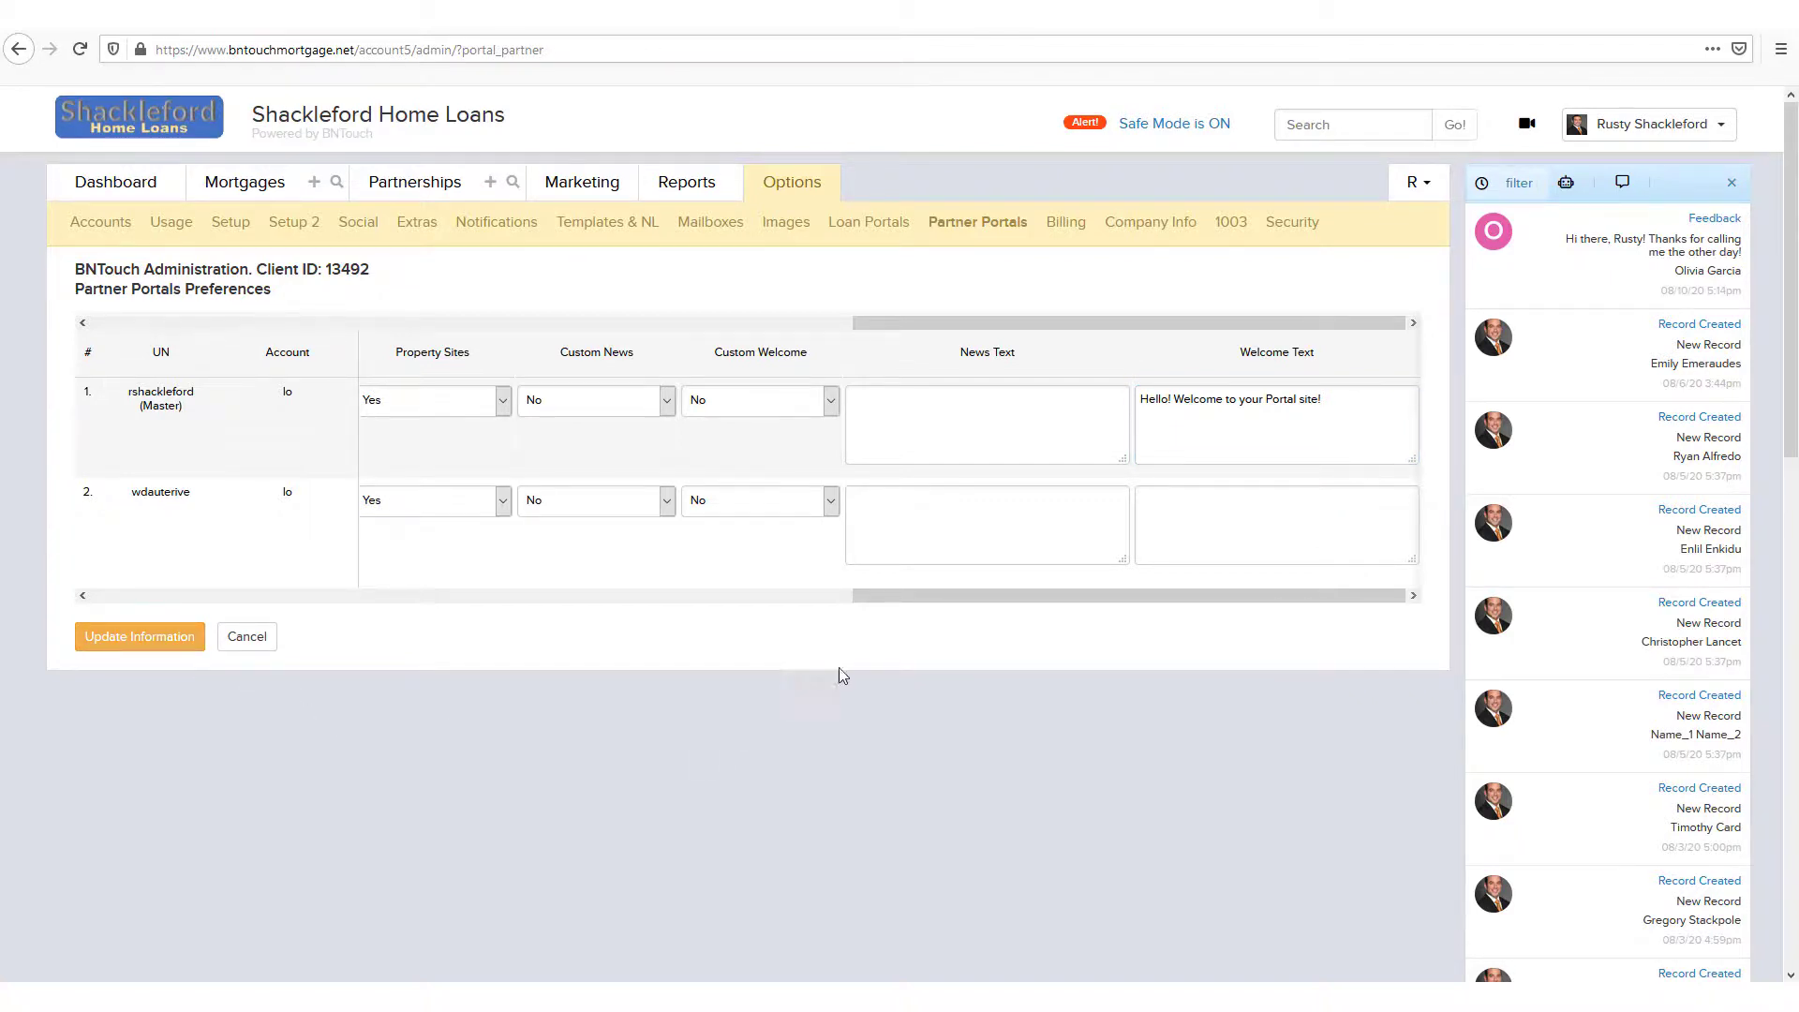
drag(919, 604, 123, 614)
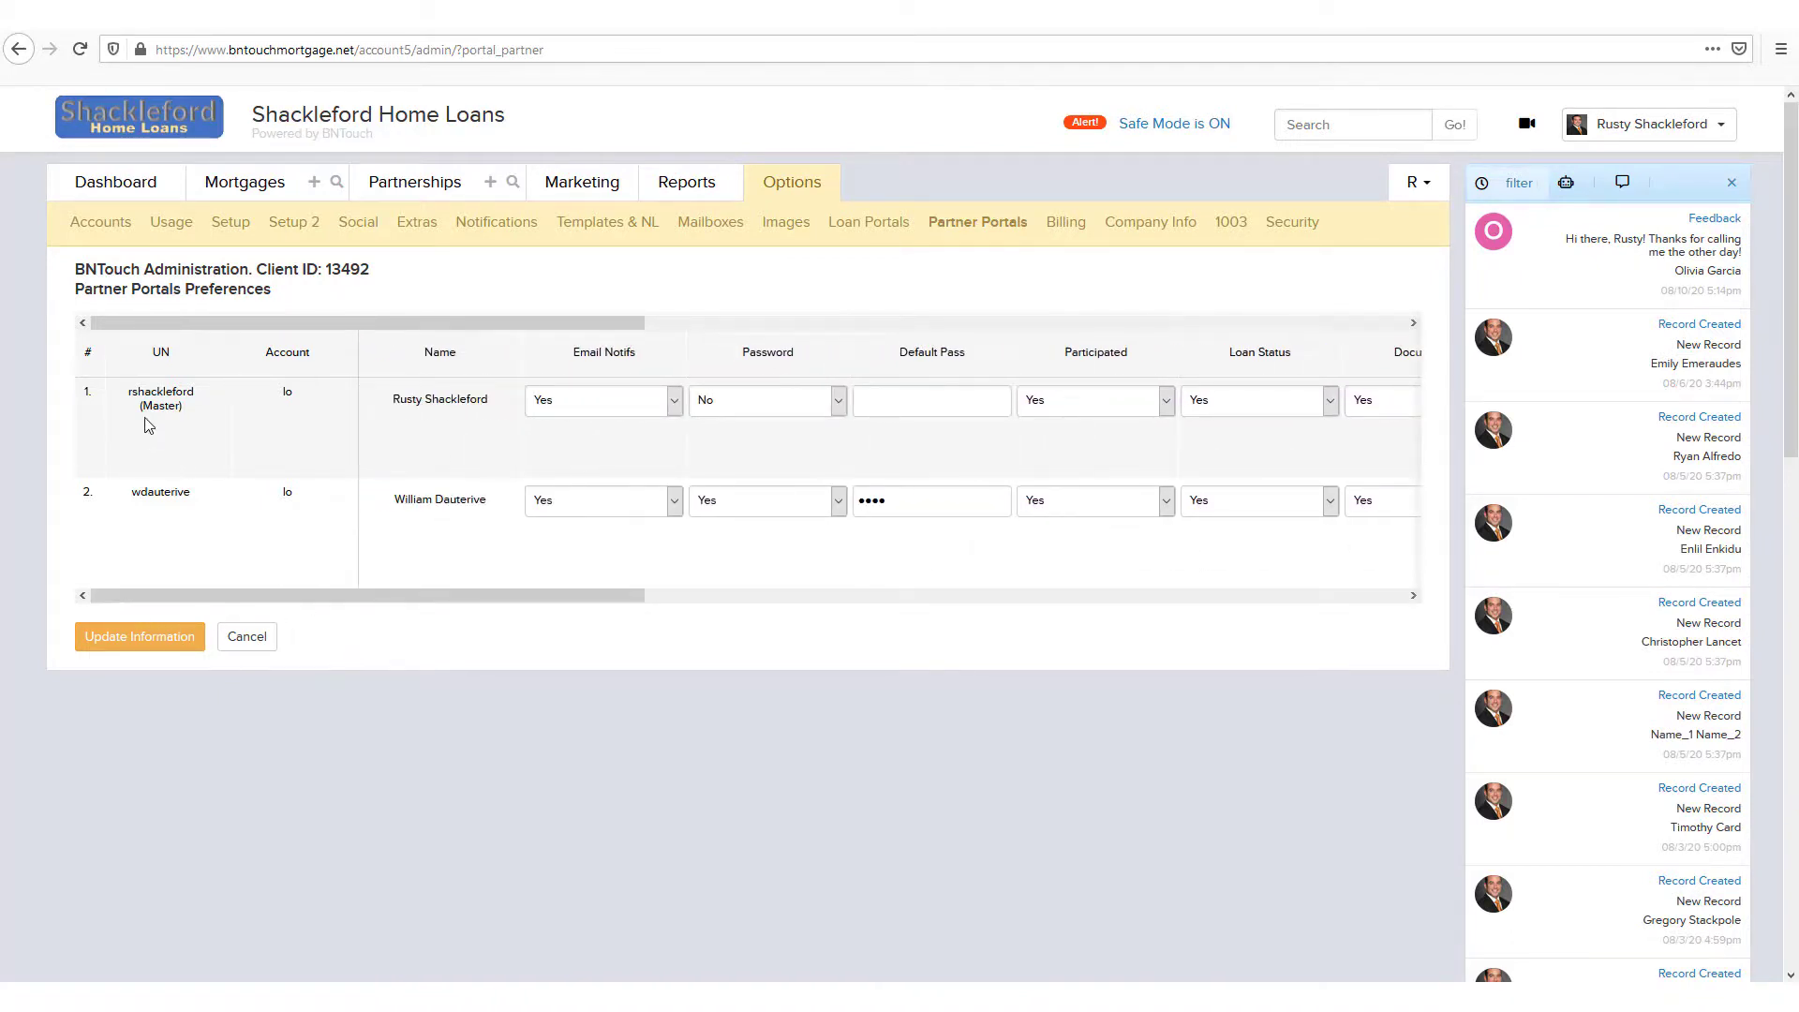